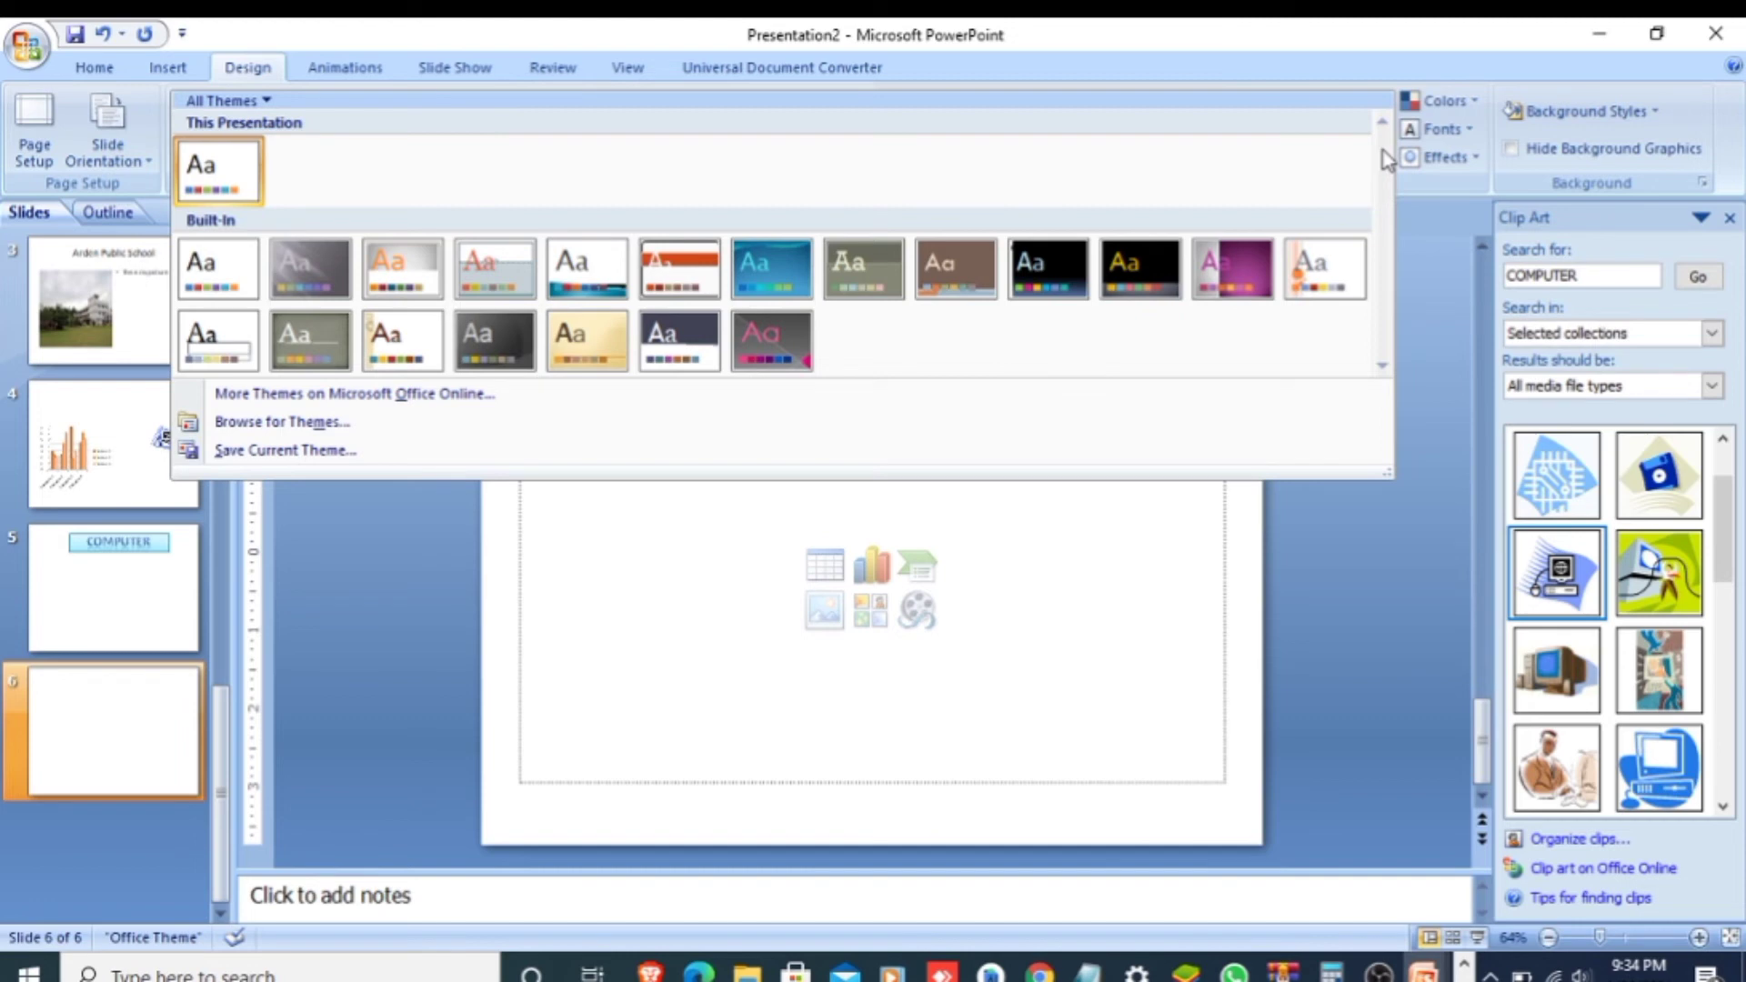
- Try the Flow theme on the presentation and settle on the Median theme
{"action": "left_click", "coordinate": [1420, 346]}
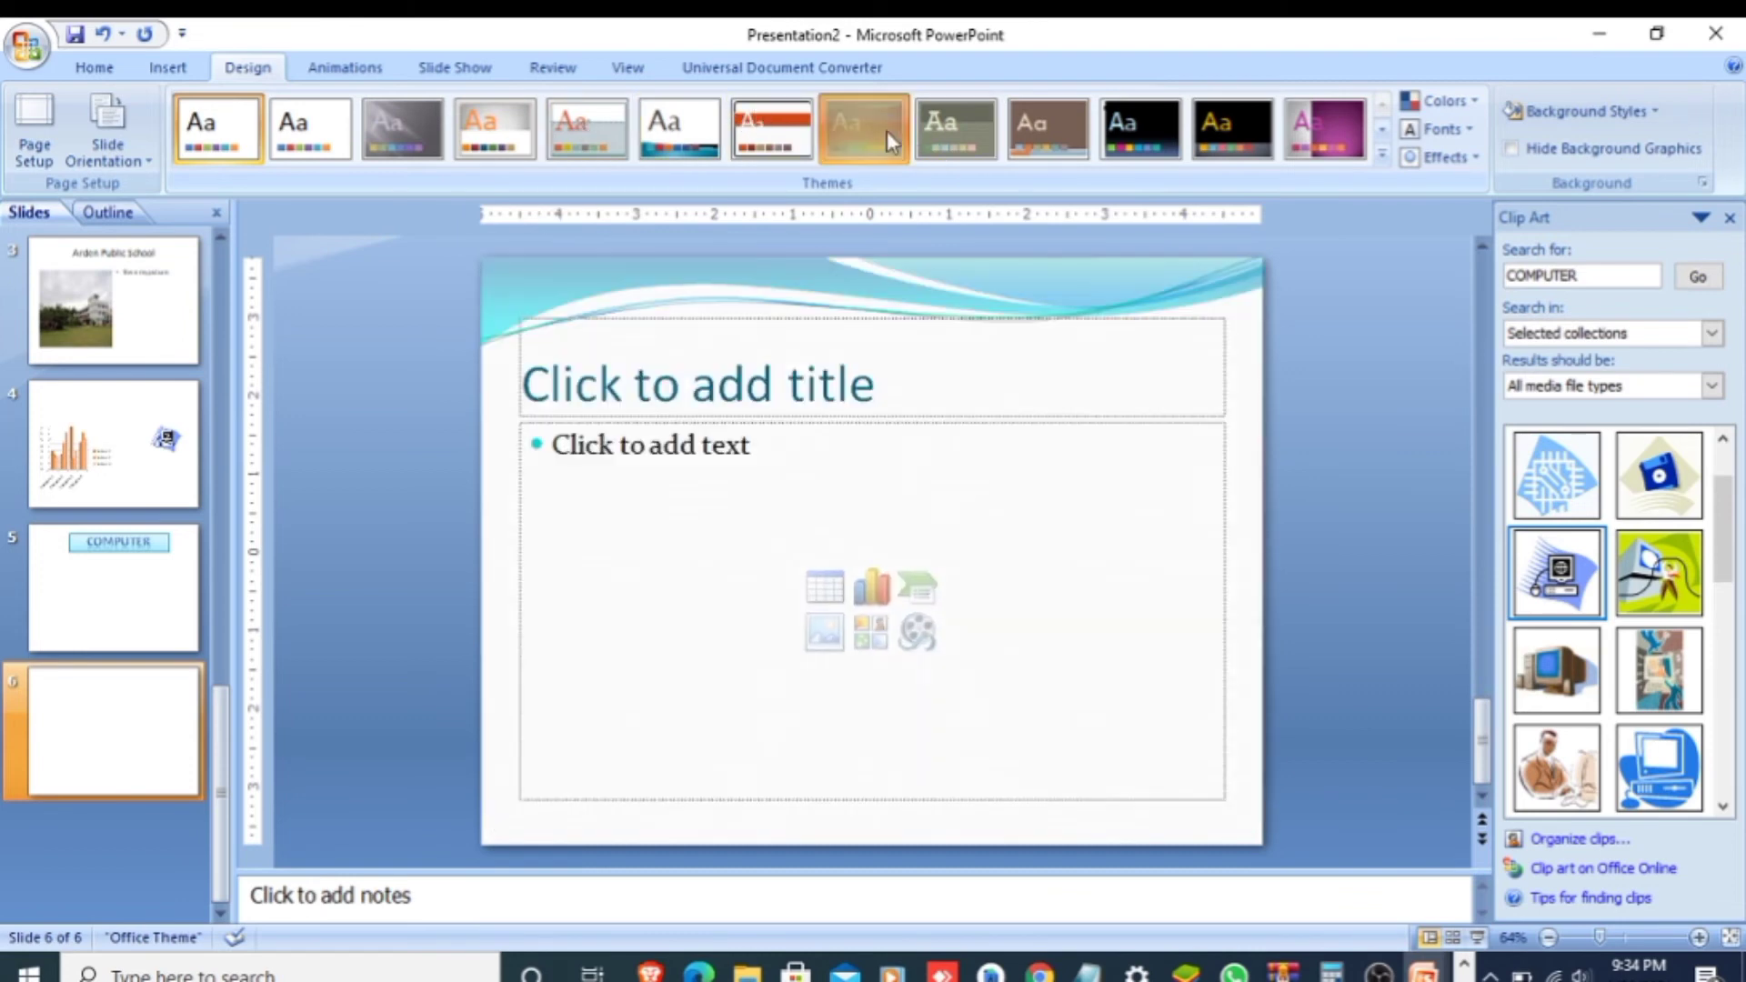
{"action": "left_click", "coordinate": [888, 135]}
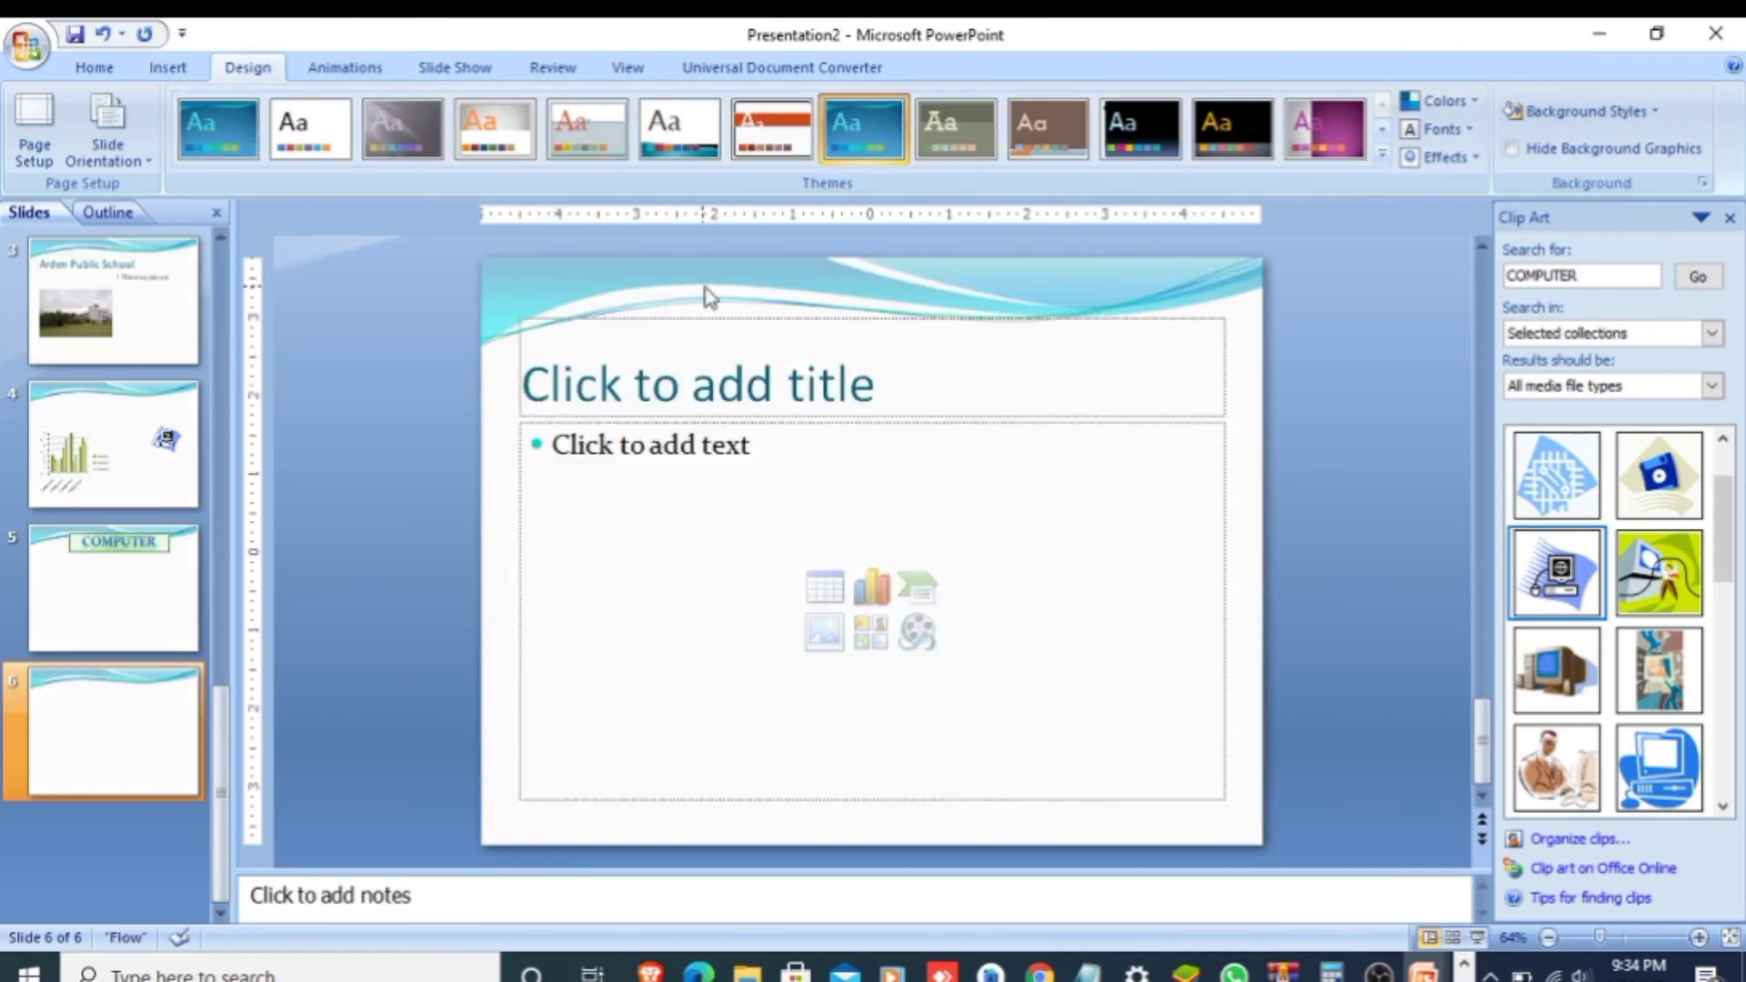
{"action": "left_click", "coordinate": [1085, 161]}
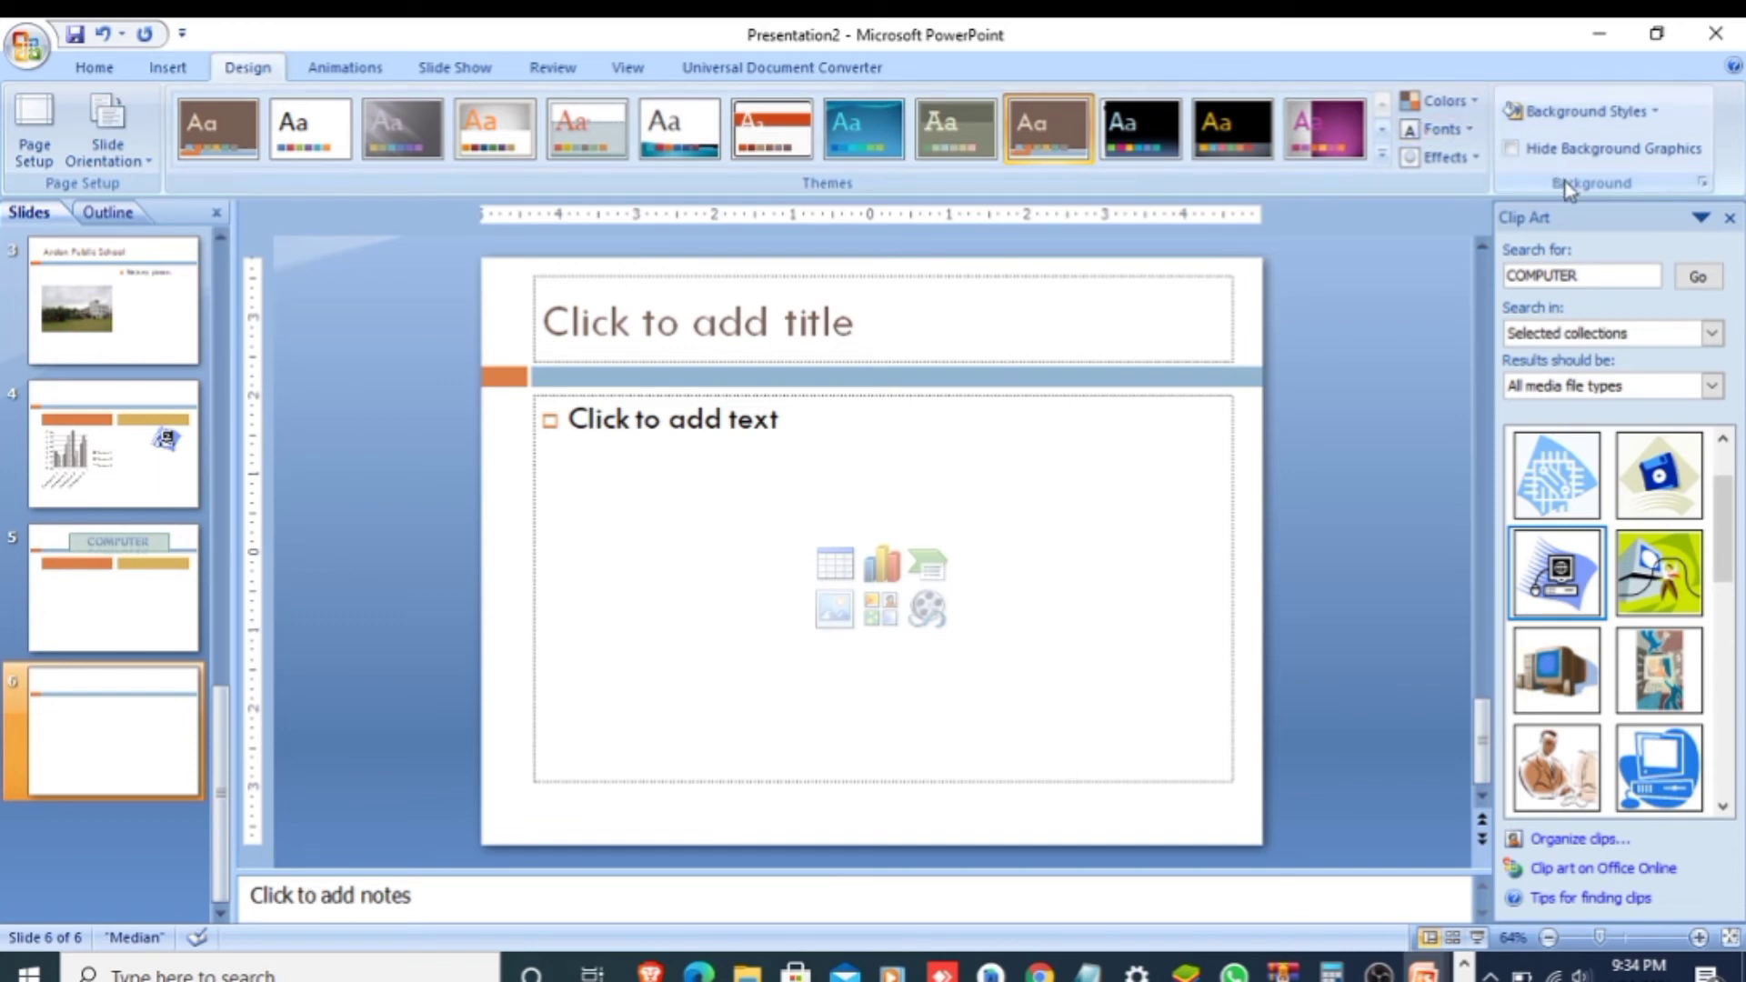
- Open the background formatting for slide 6 and look through its picture settings and solid fill colours
{"action": "left_click", "coordinate": [1665, 114]}
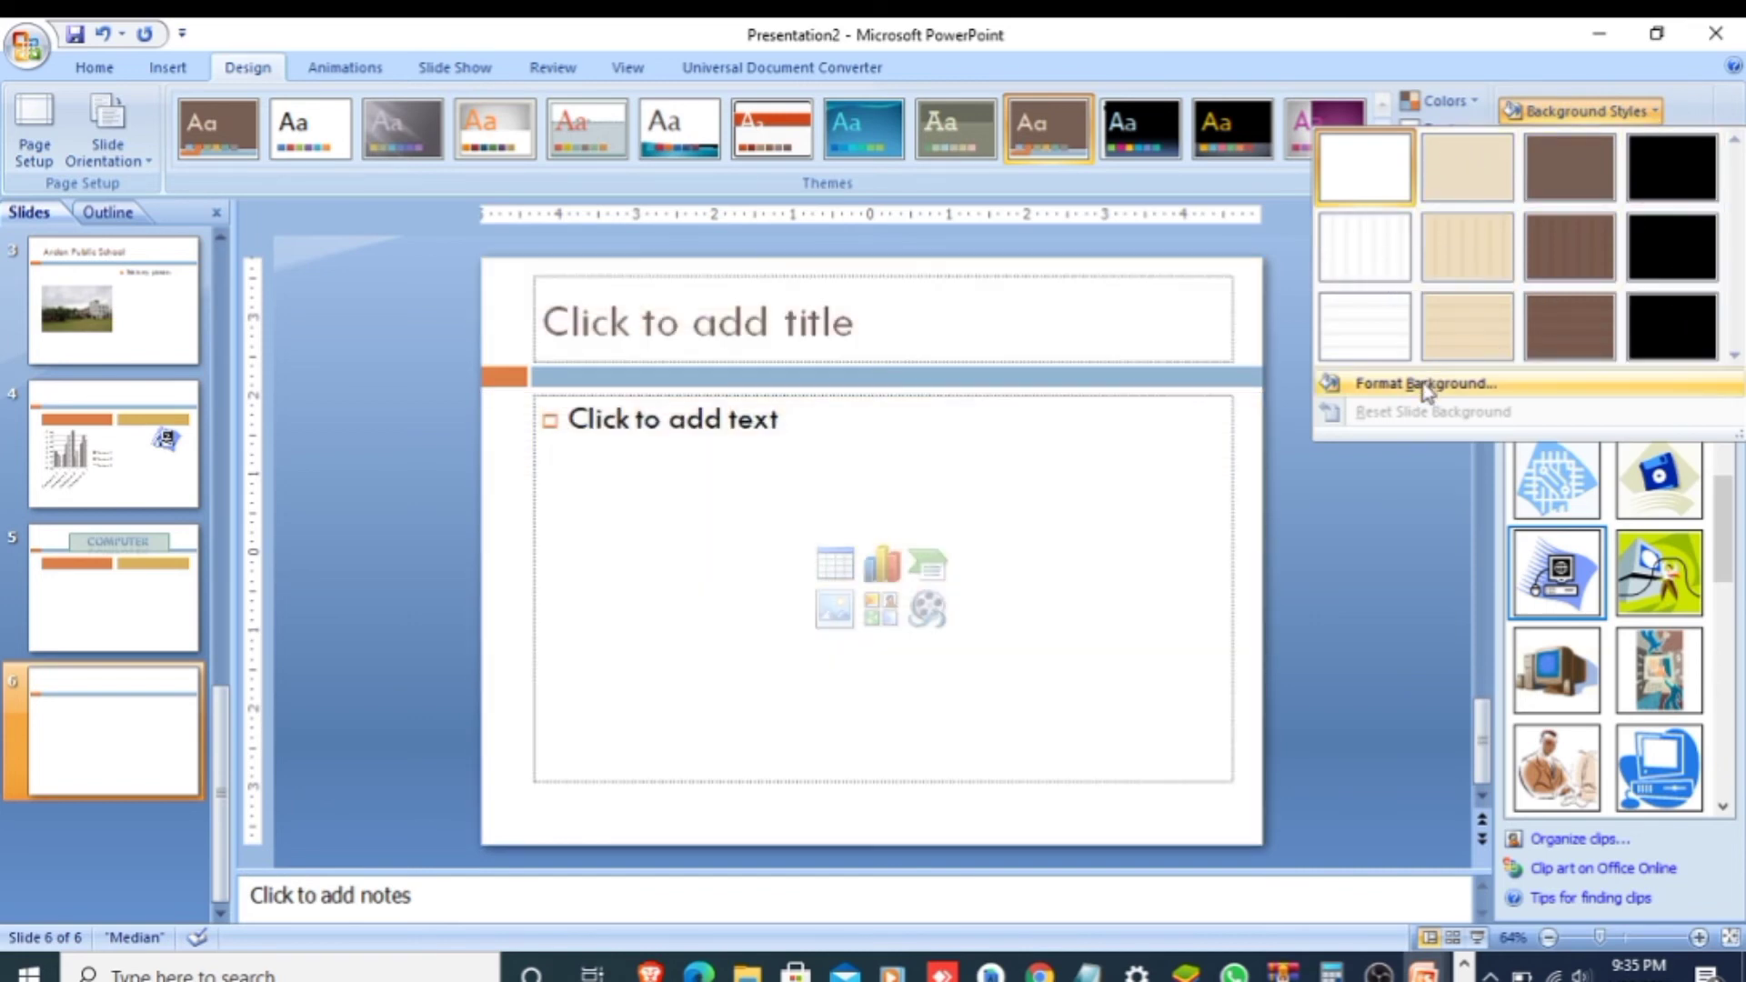
{"action": "left_click", "coordinate": [1423, 383]}
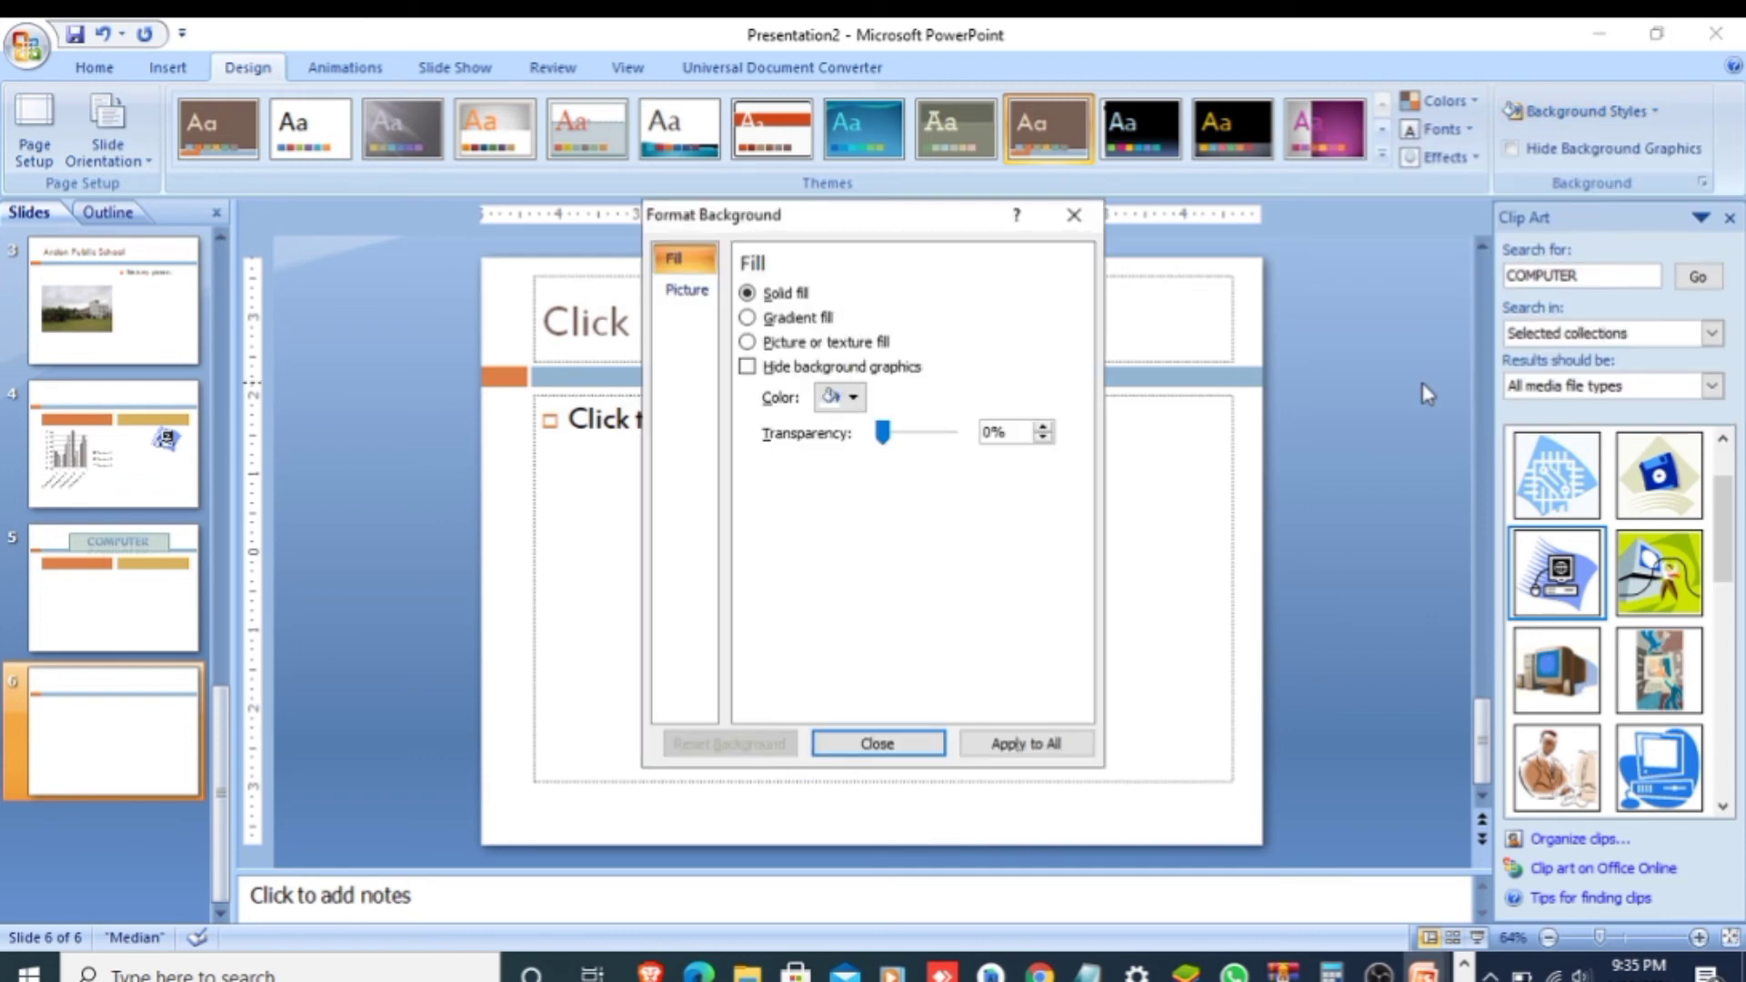
{"action": "left_click", "coordinate": [682, 302]}
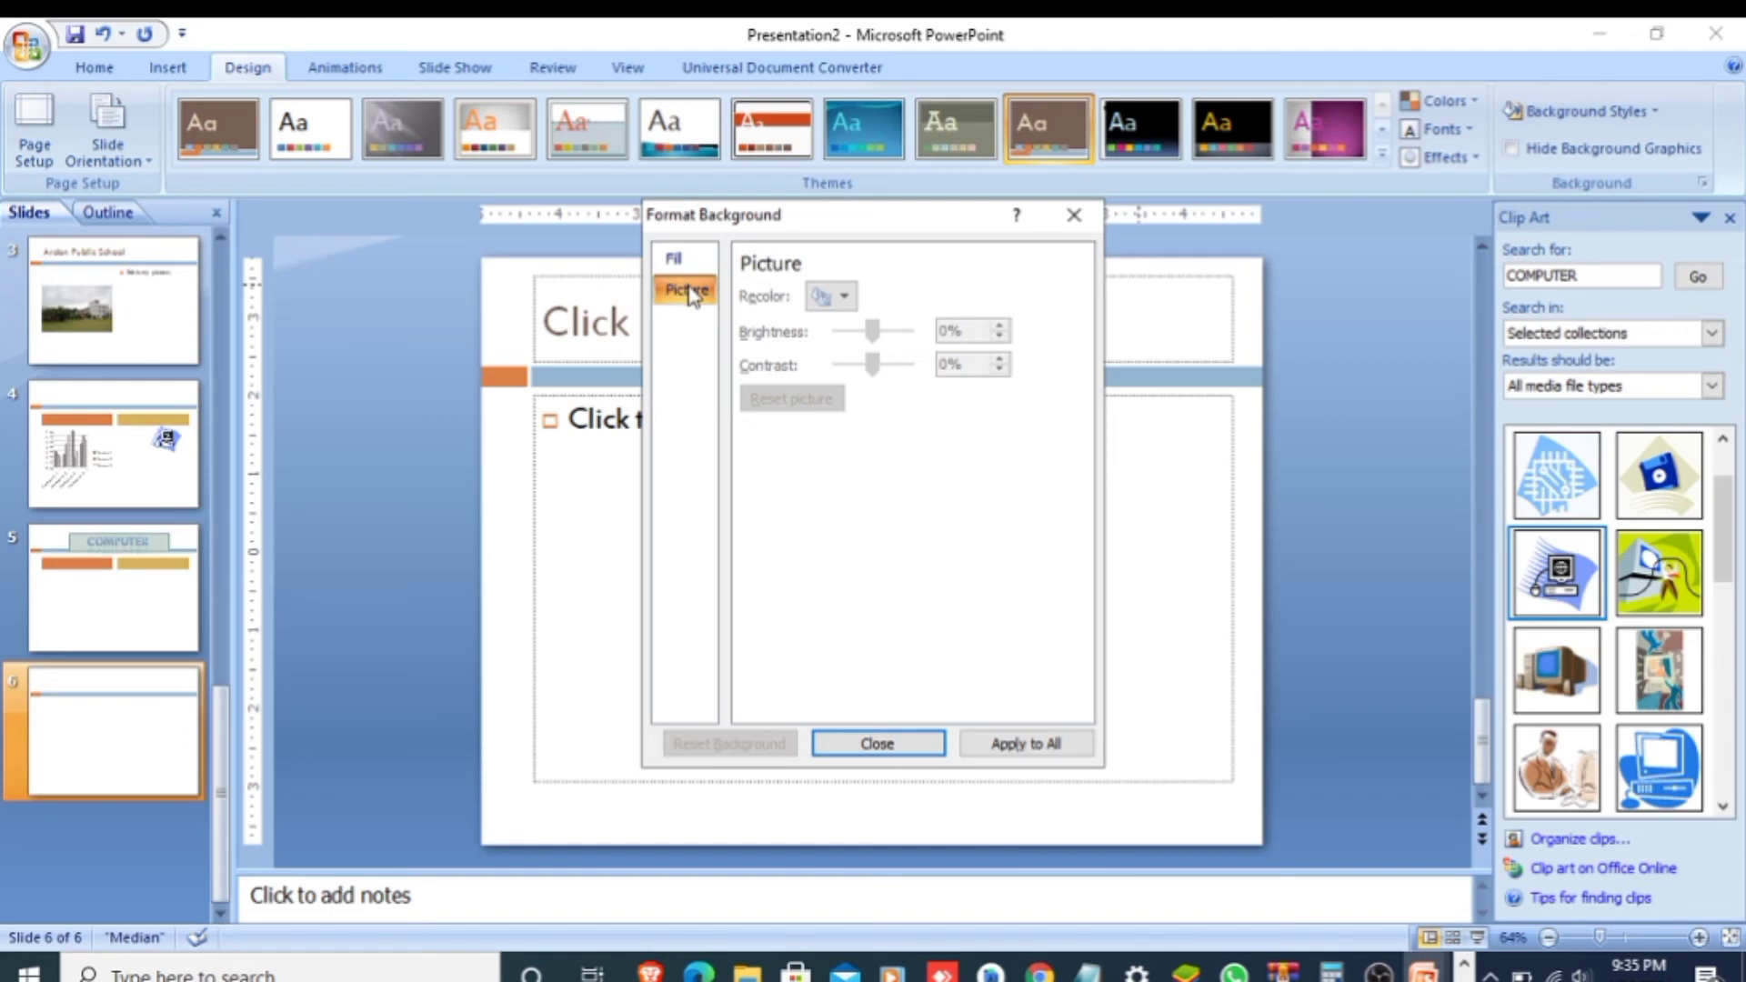
{"action": "left_click", "coordinate": [694, 266]}
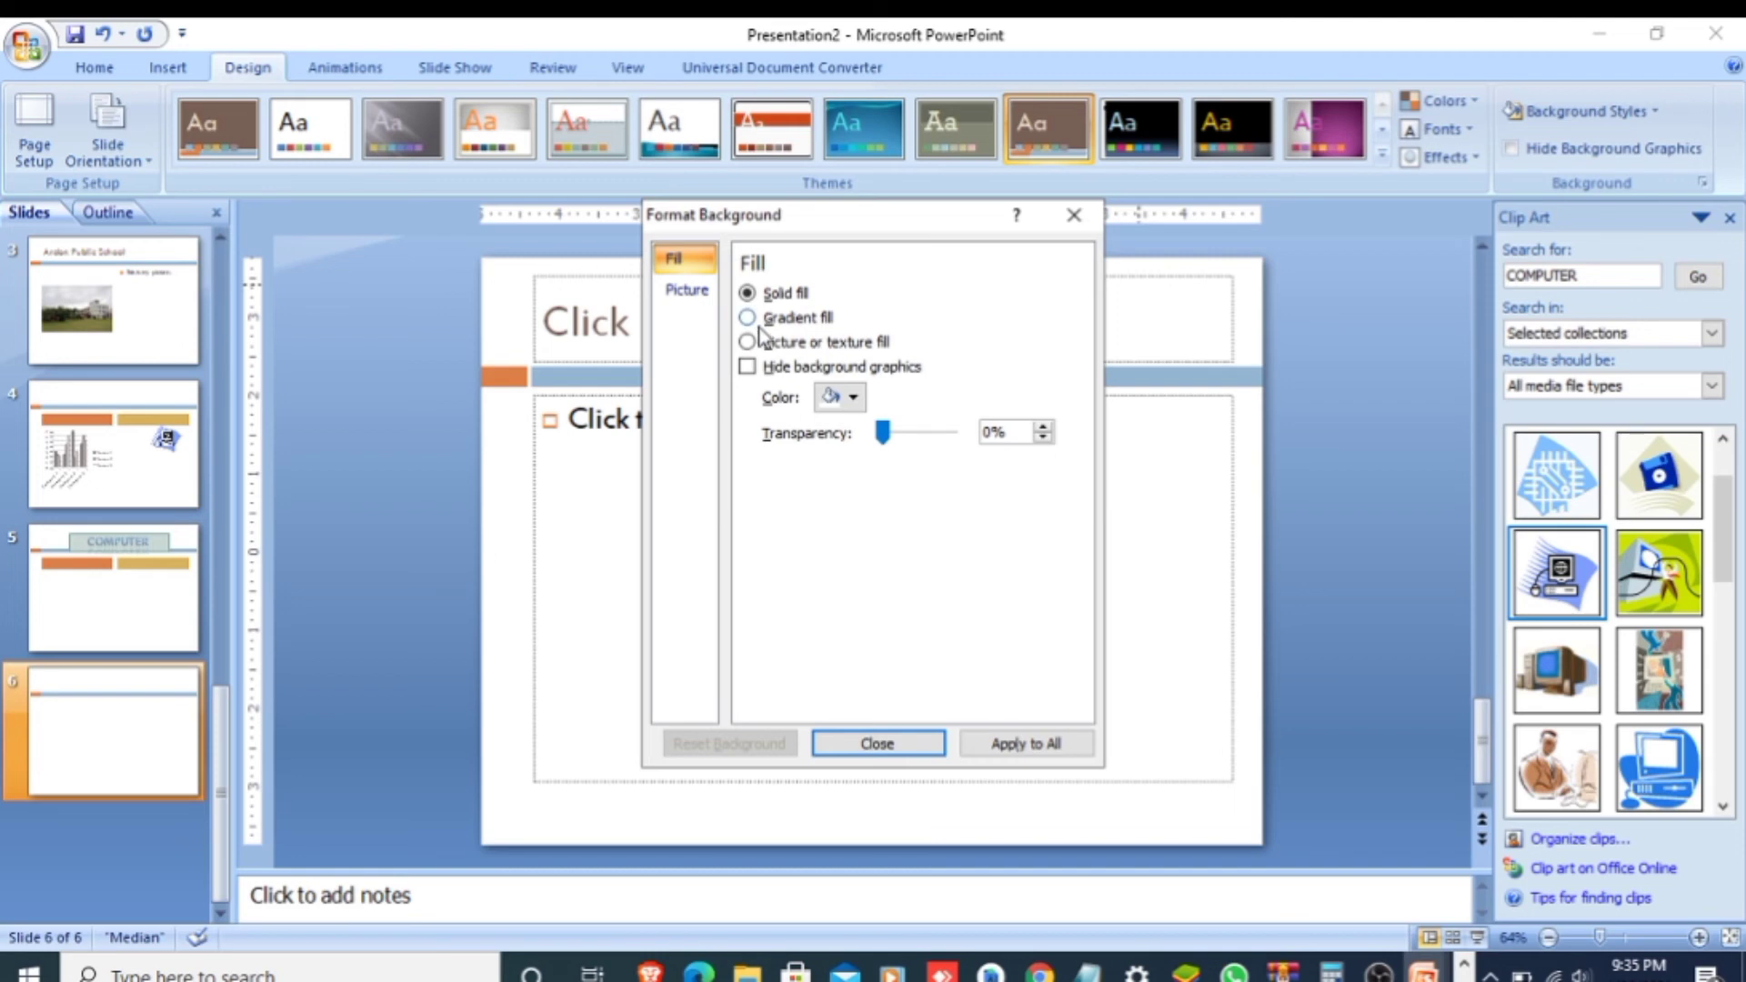
{"action": "left_click", "coordinate": [855, 399]}
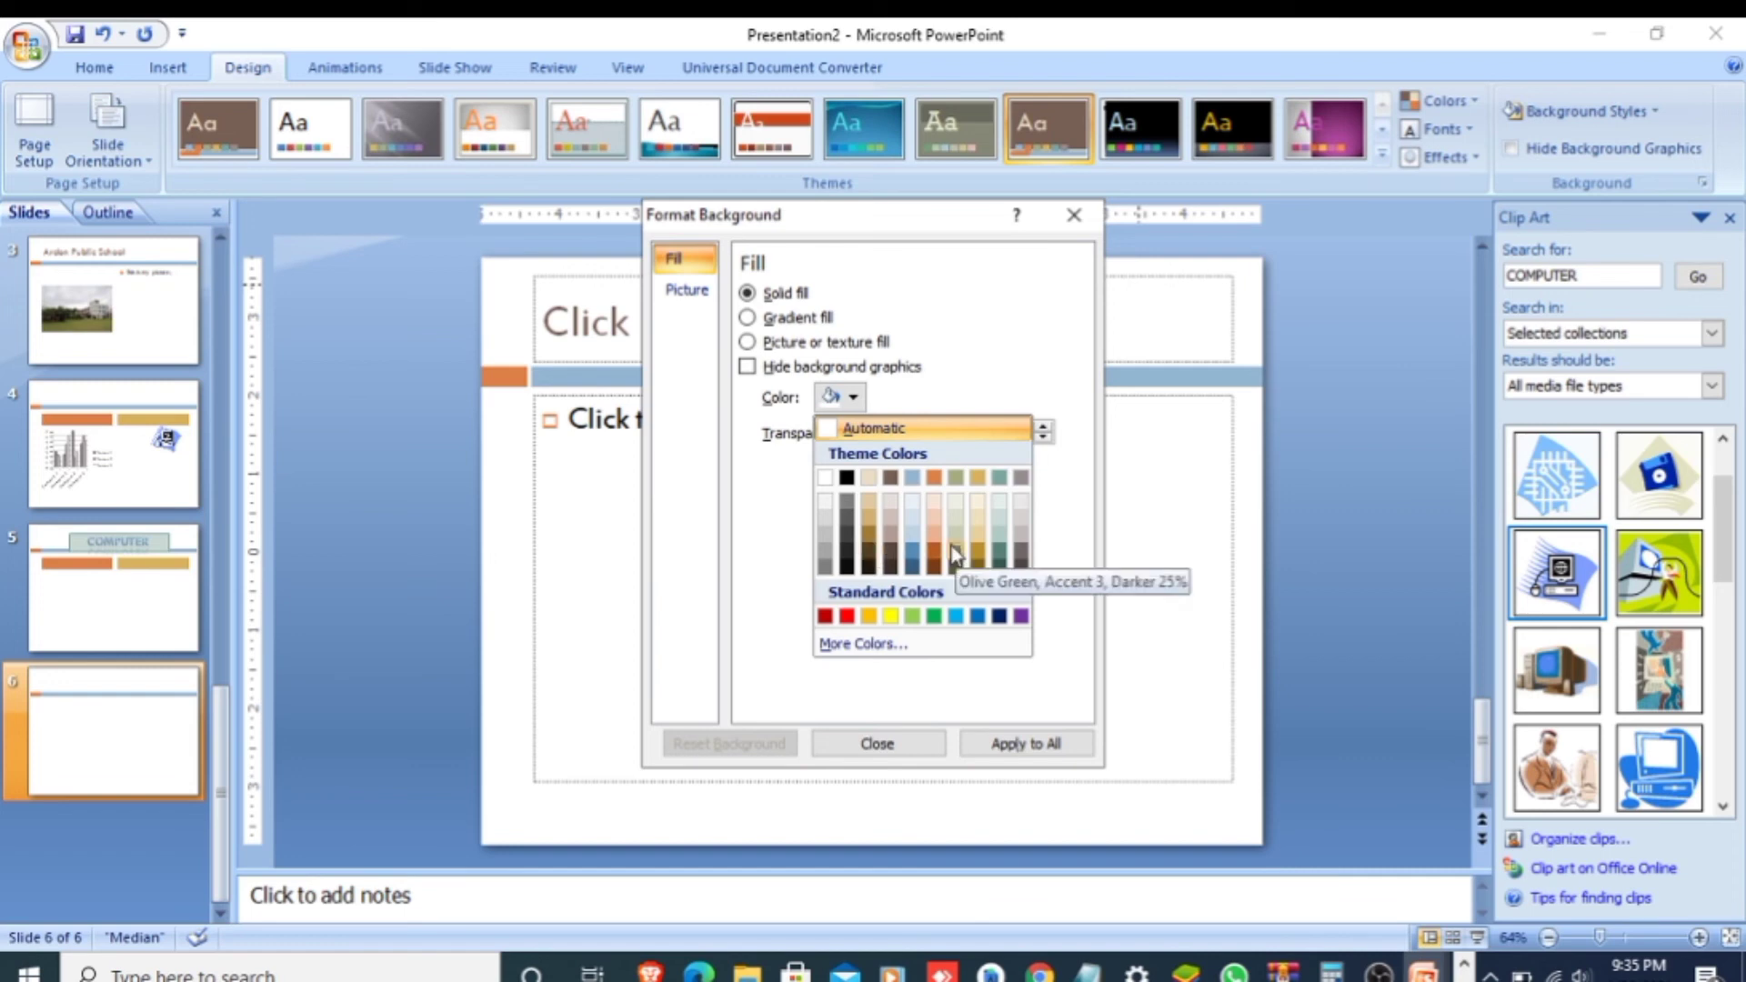
{"action": "left_click", "coordinate": [769, 477]}
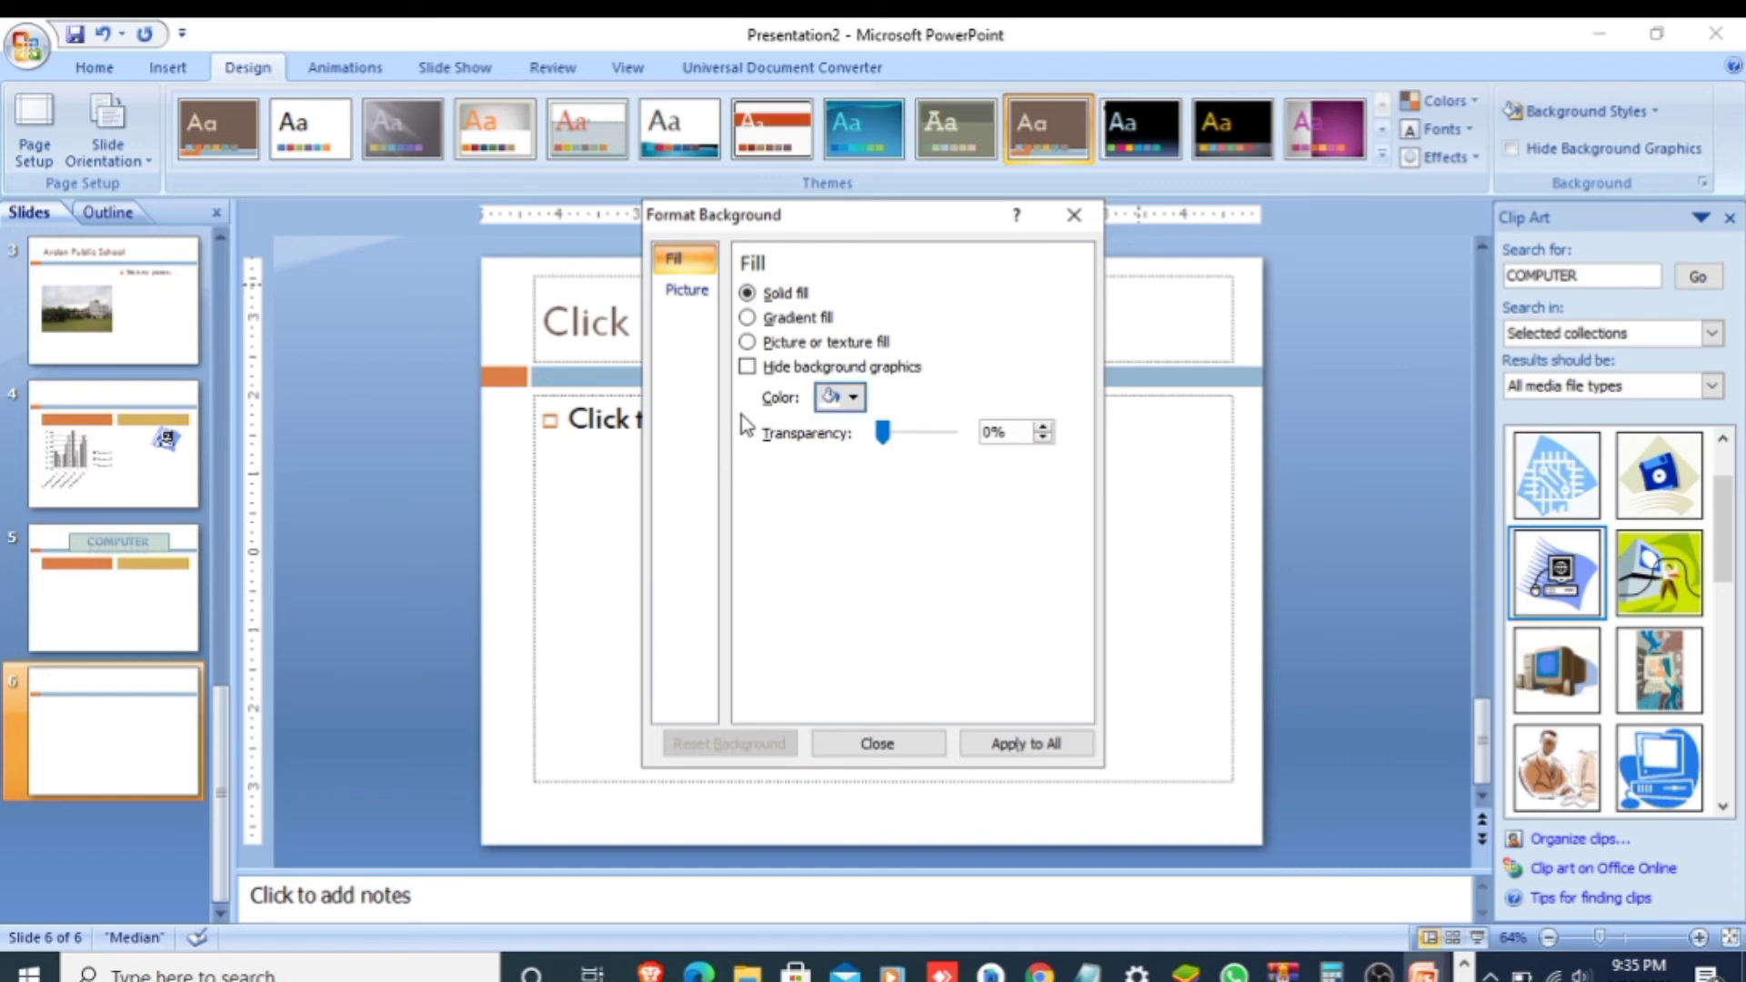
- Give slide 6 a gradient background with the light-to-dark green preset, keeping the dialog clear of the slide's text
{"action": "left_click", "coordinate": [780, 319]}
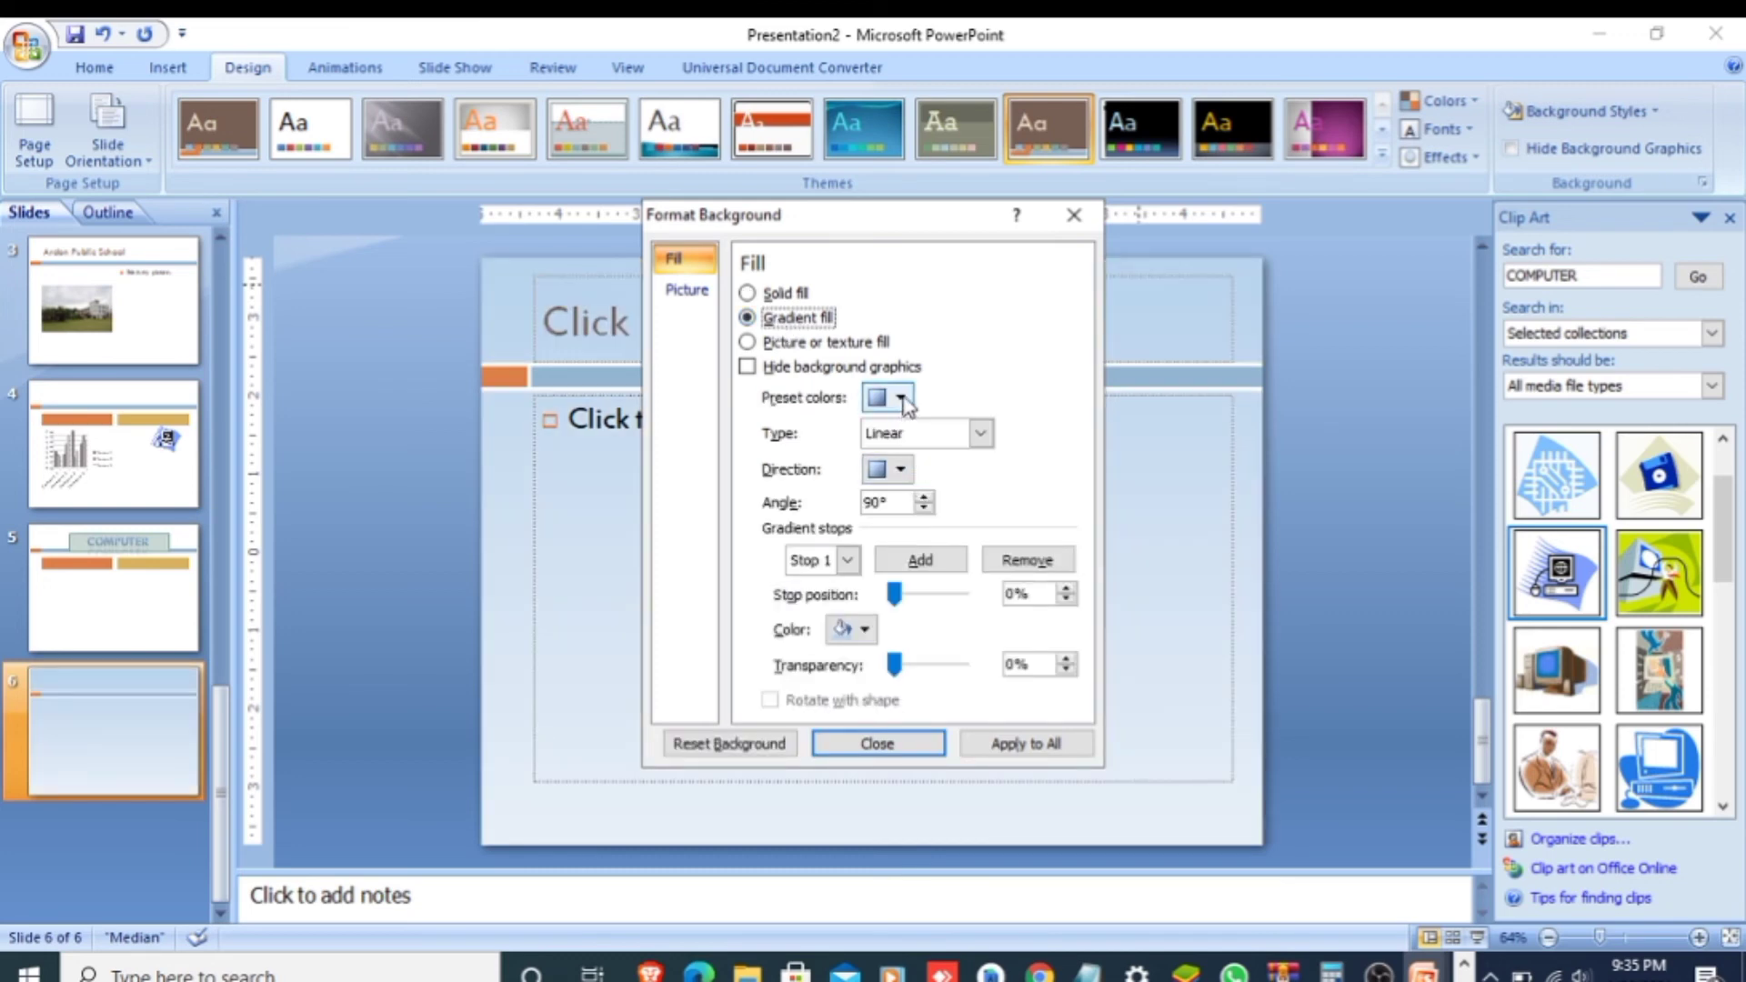
{"action": "left_click", "coordinate": [901, 400]}
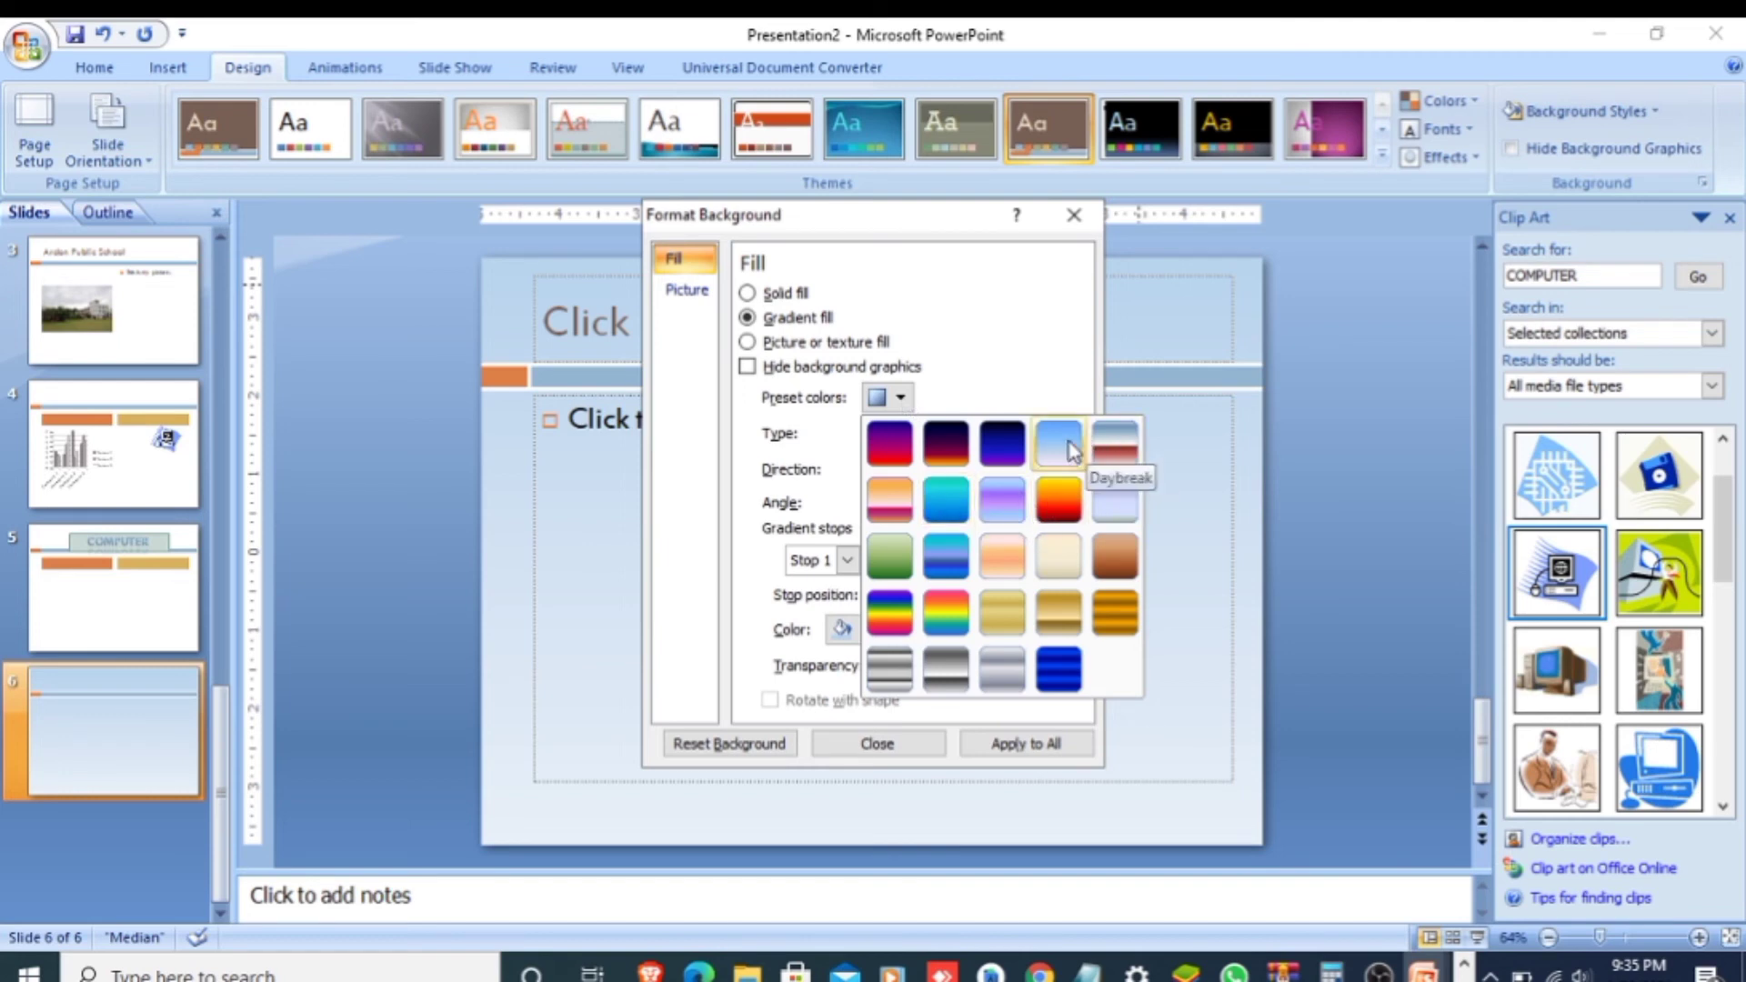
{"action": "left_click", "coordinate": [891, 551]}
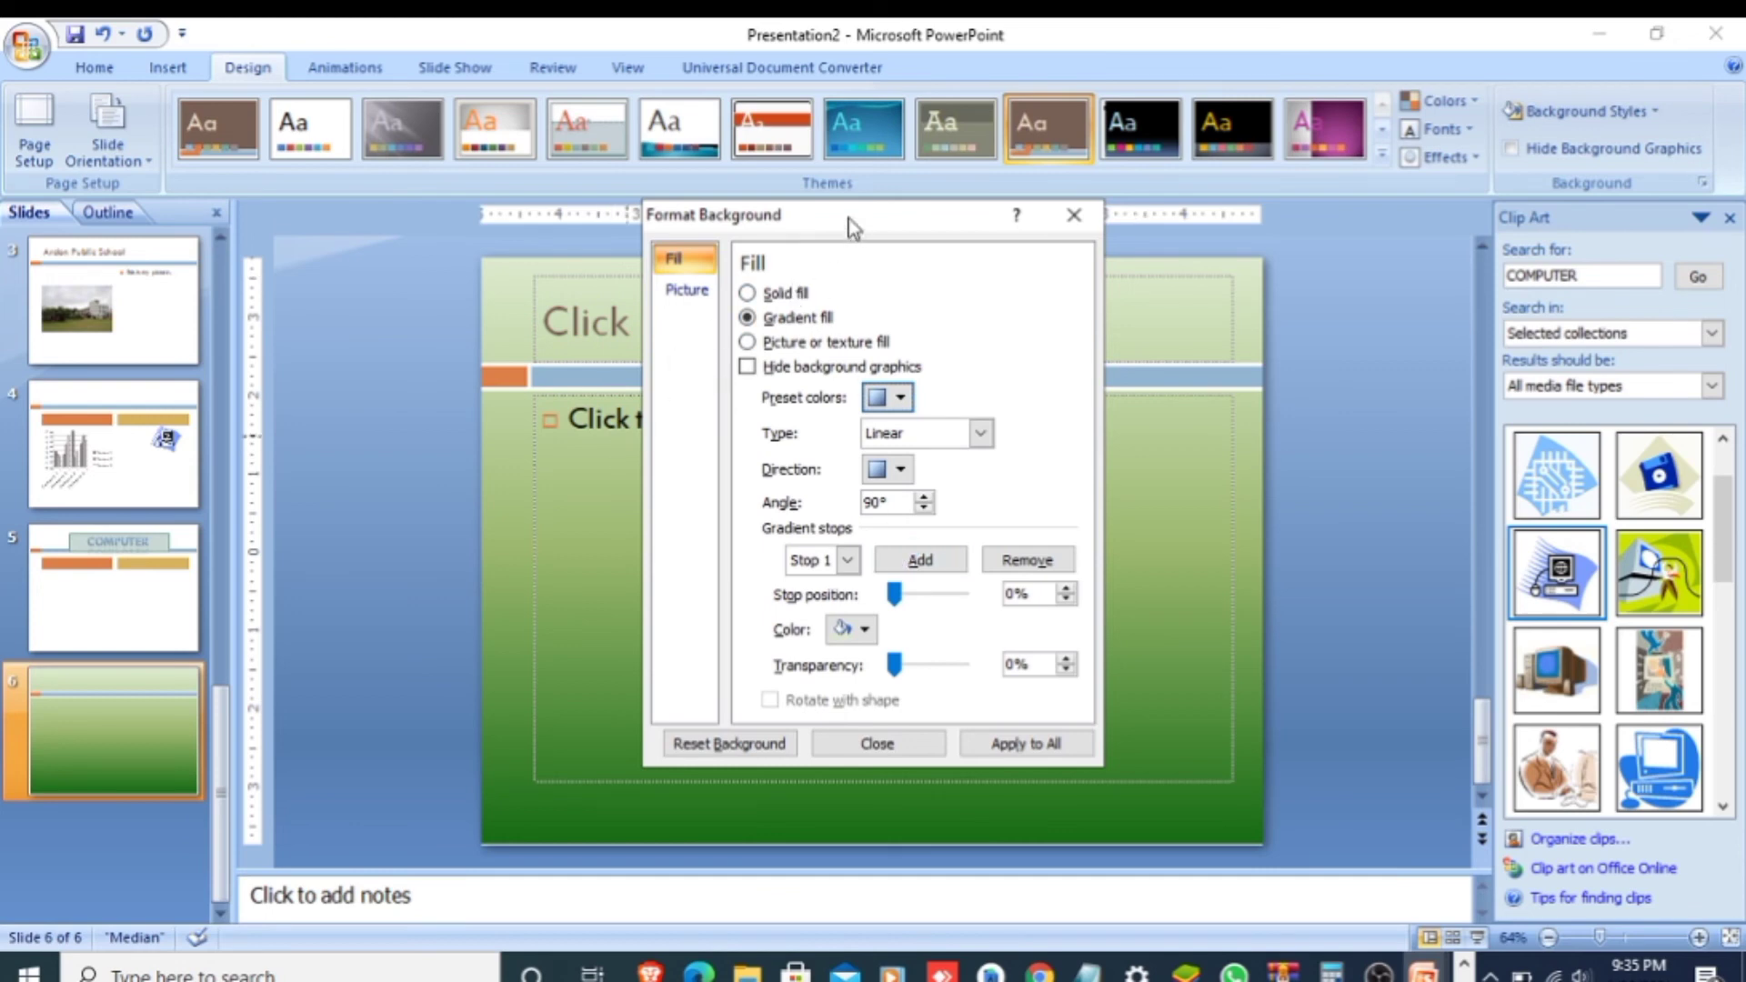
{"action": "left_click_drag", "start_coordinate": [849, 225], "coordinate": [1003, 200]}
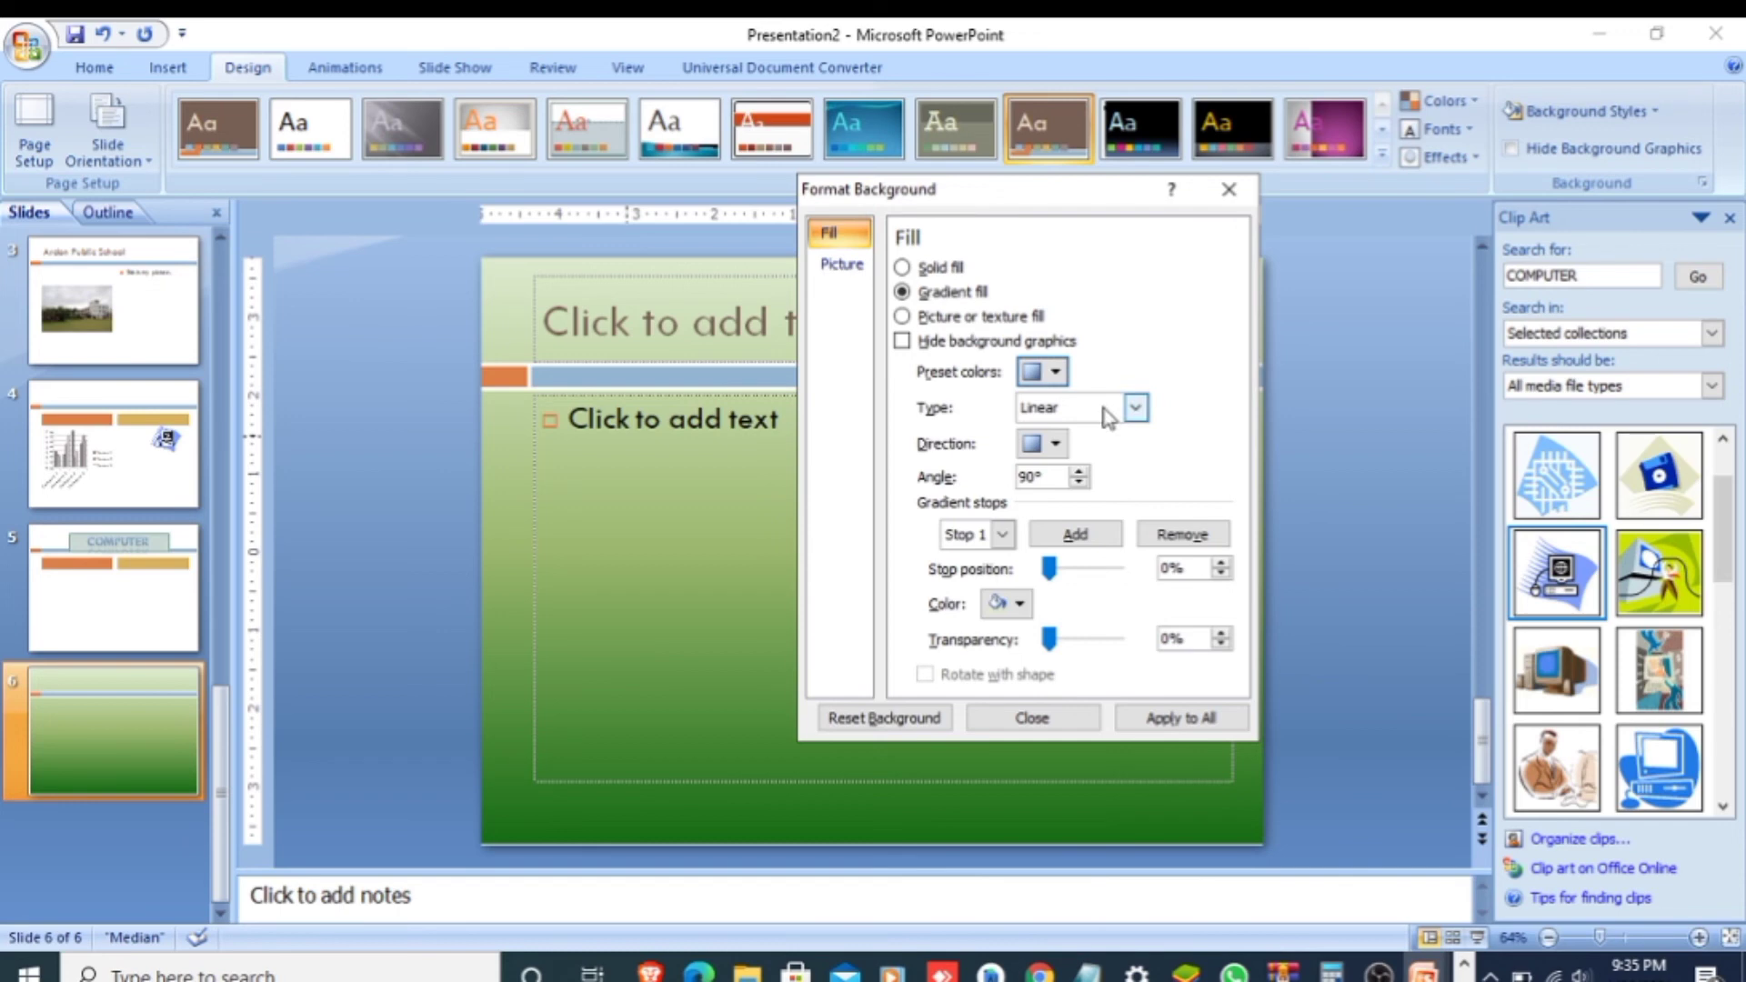
- Try the Radial gradient type, settle on Rectangular, and make the gradient spread from the upper-right corner
{"action": "left_click", "coordinate": [1135, 409]}
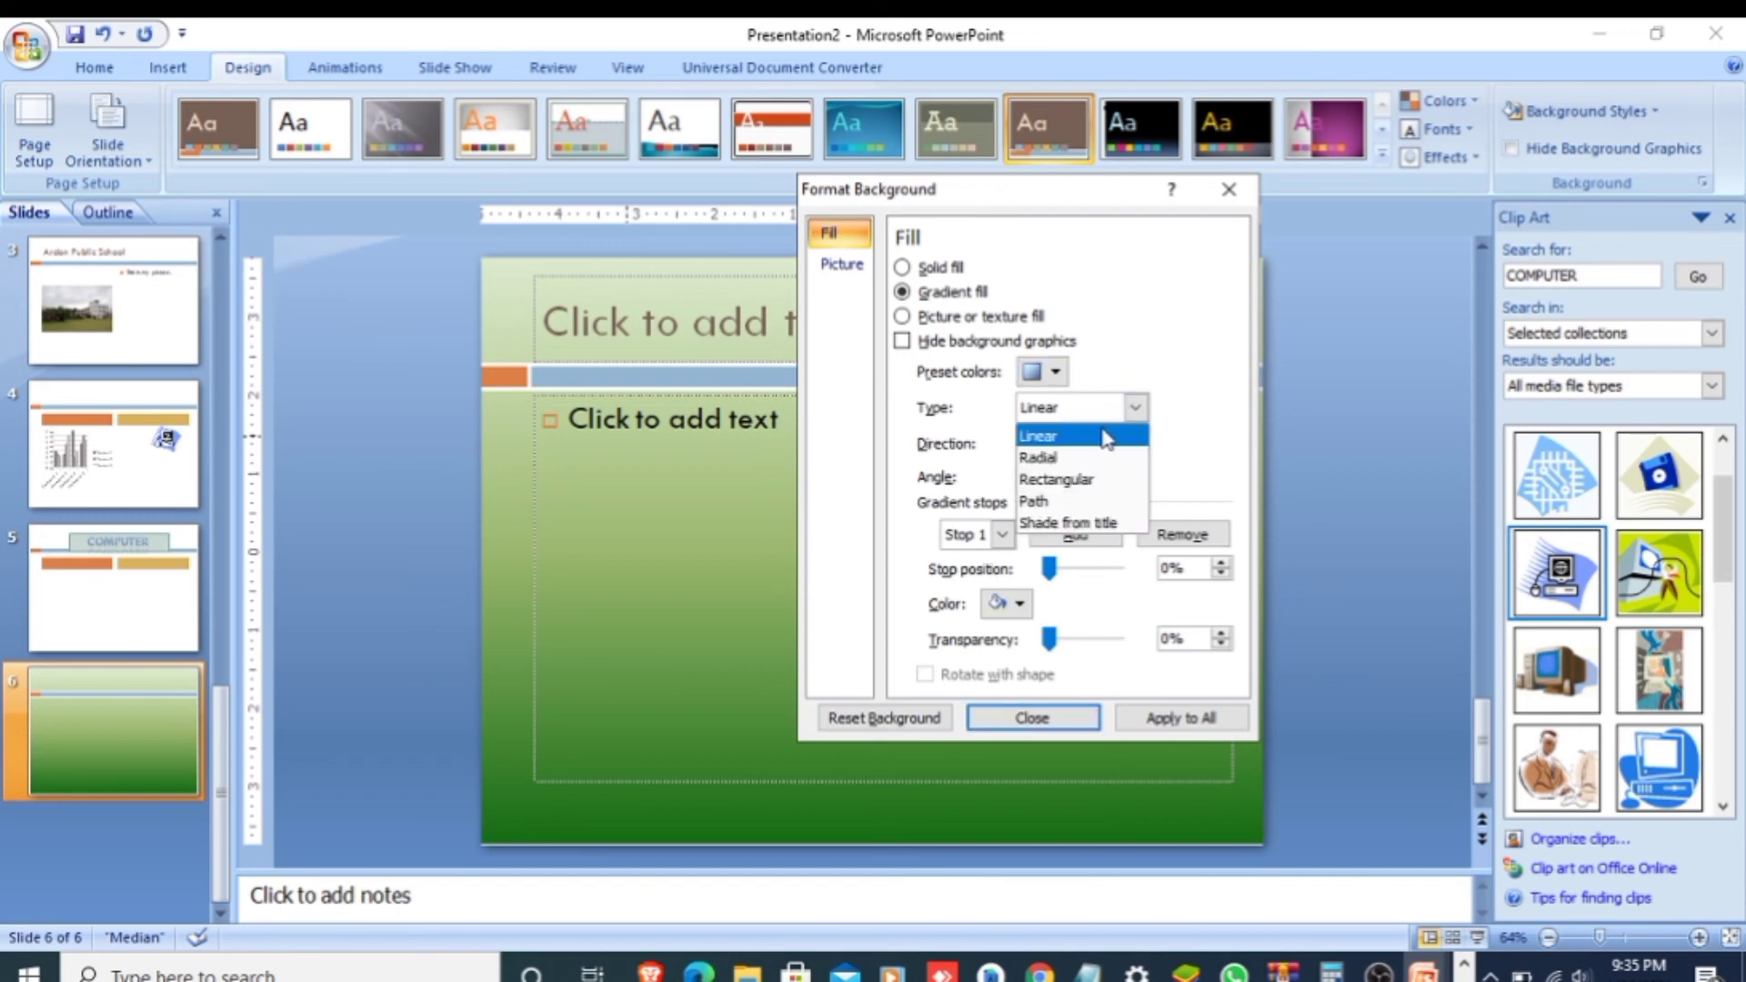
{"action": "left_click", "coordinate": [1083, 458]}
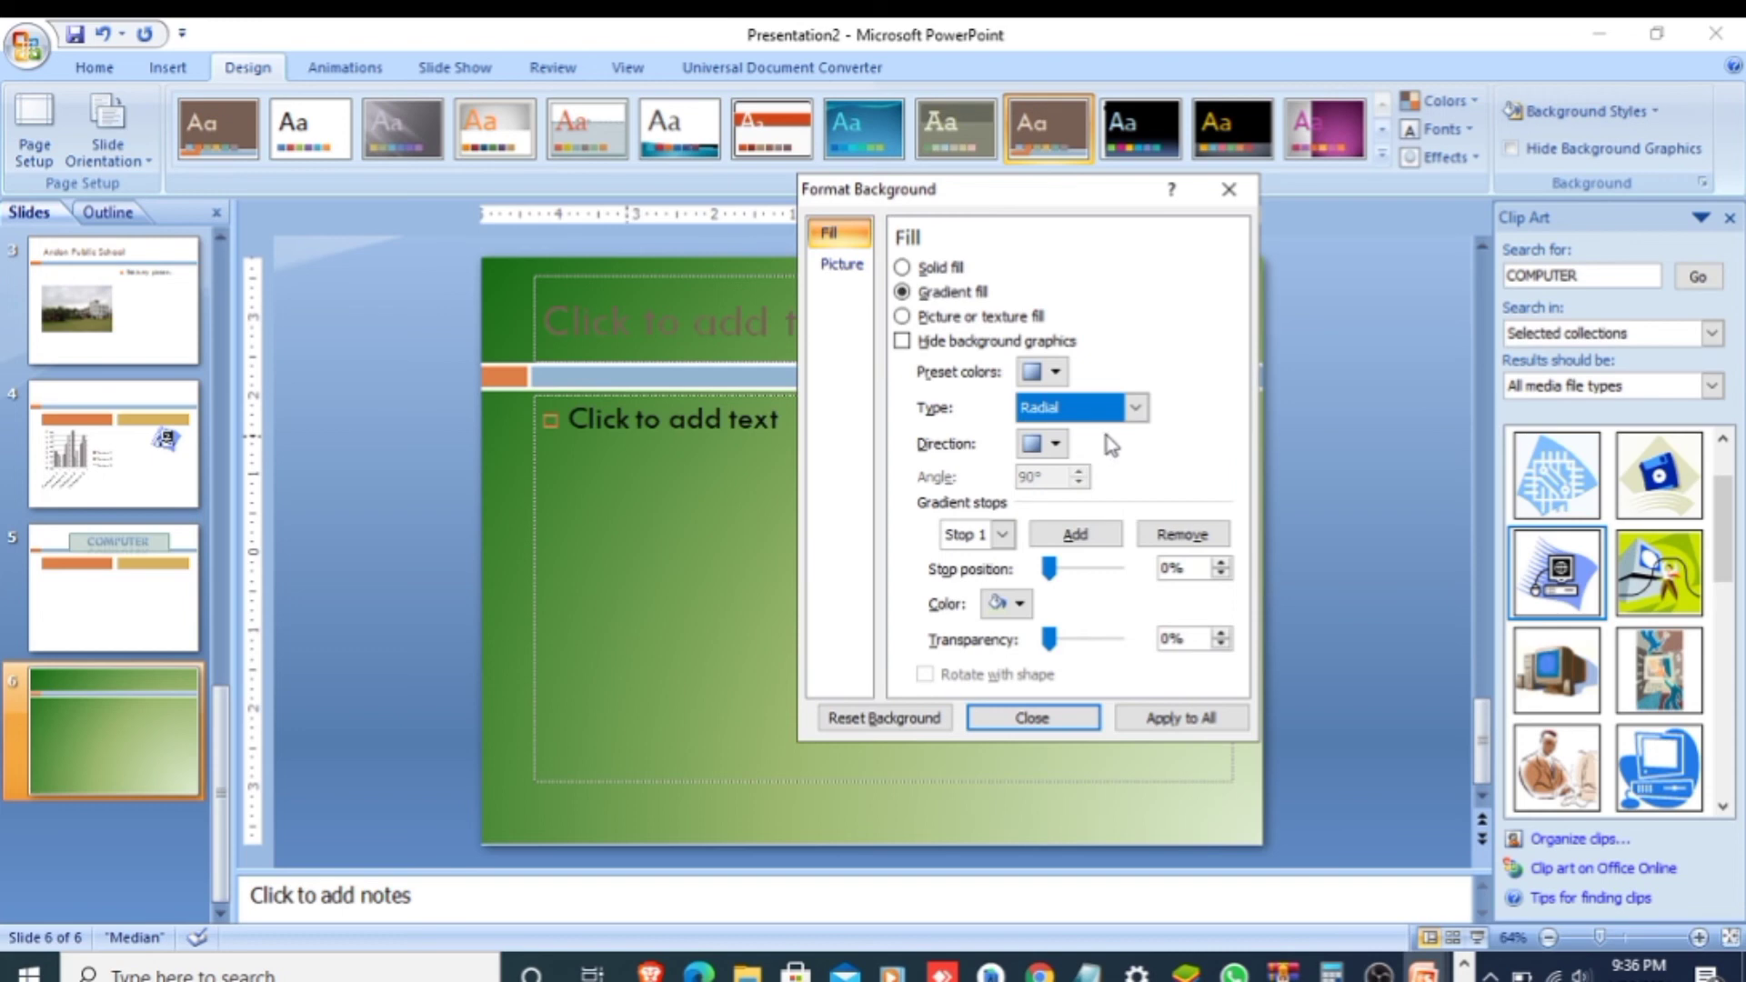
{"action": "left_click", "coordinate": [1135, 409]}
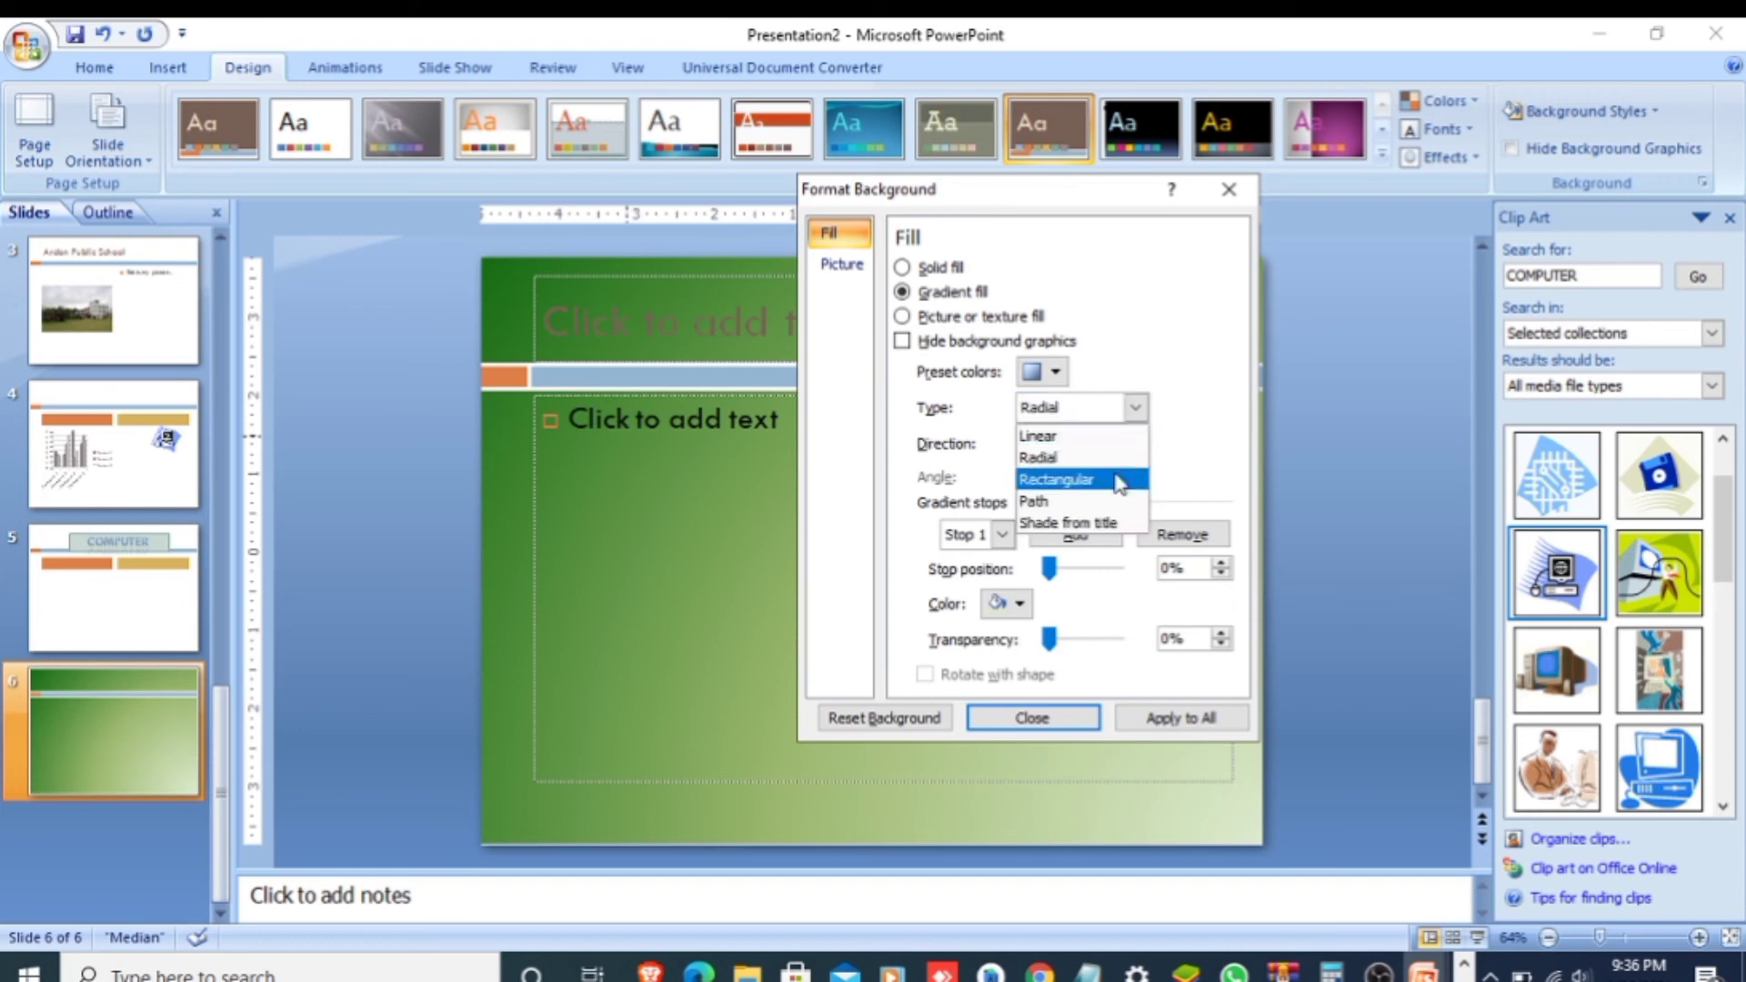
{"action": "left_click", "coordinate": [1119, 482]}
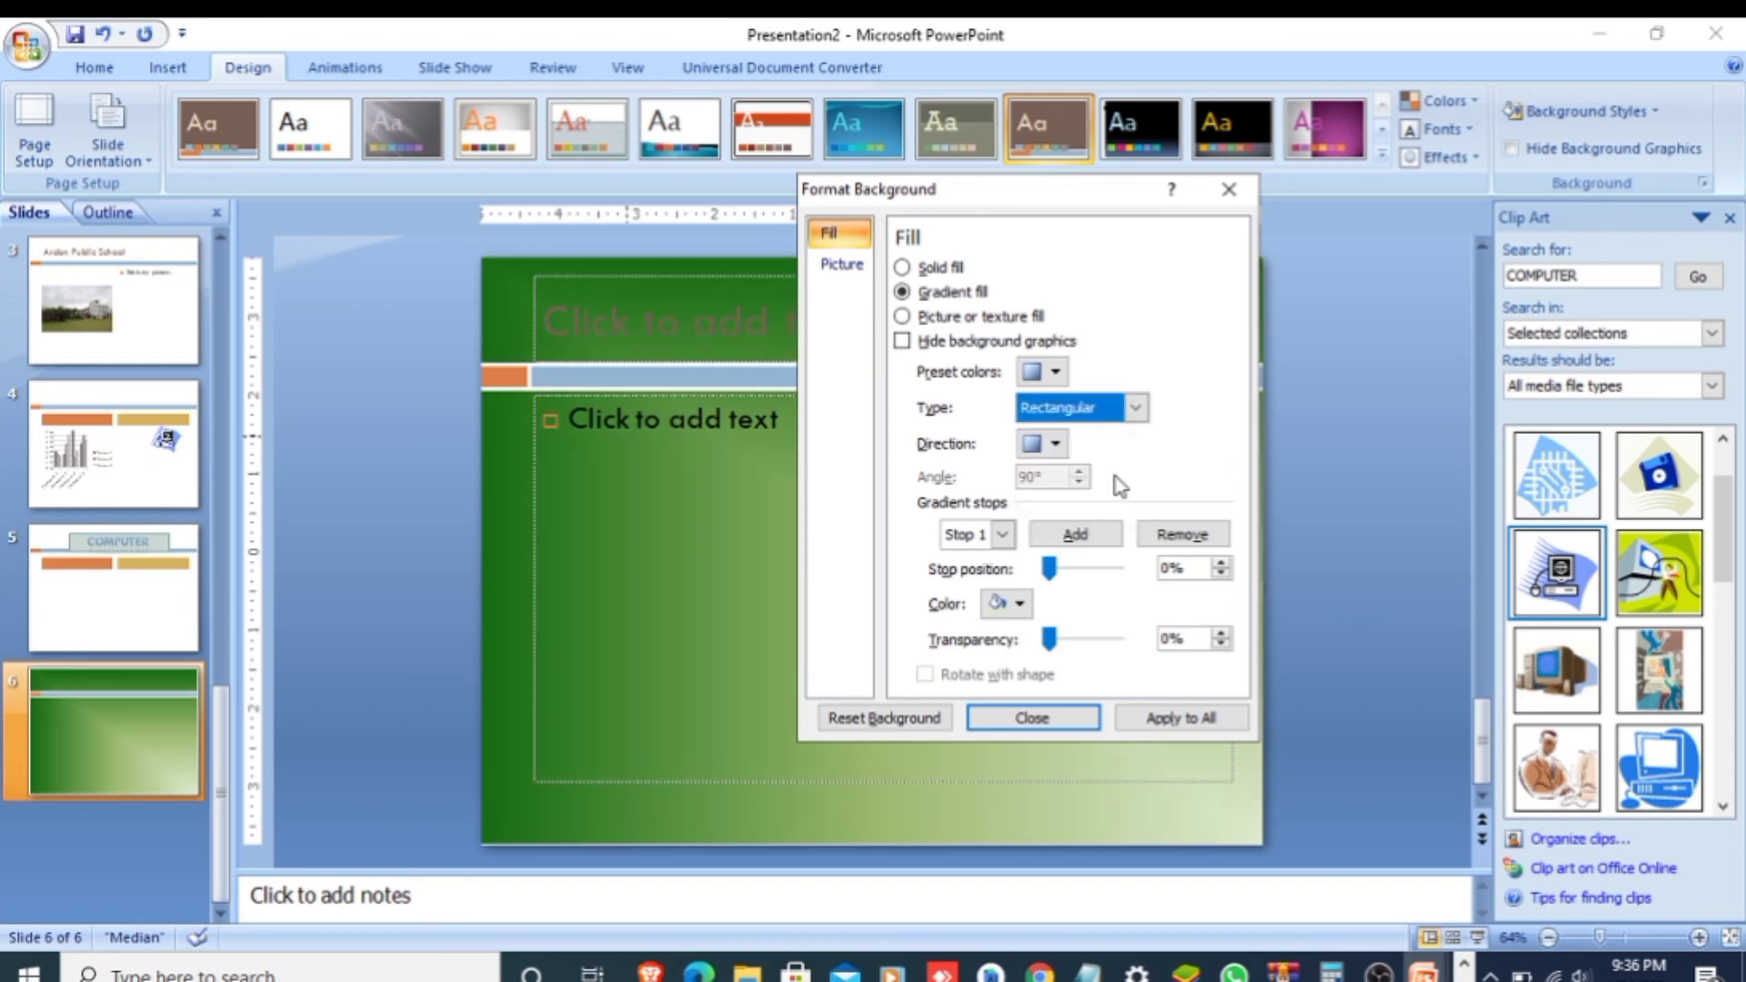
{"action": "left_click", "coordinate": [1046, 445]}
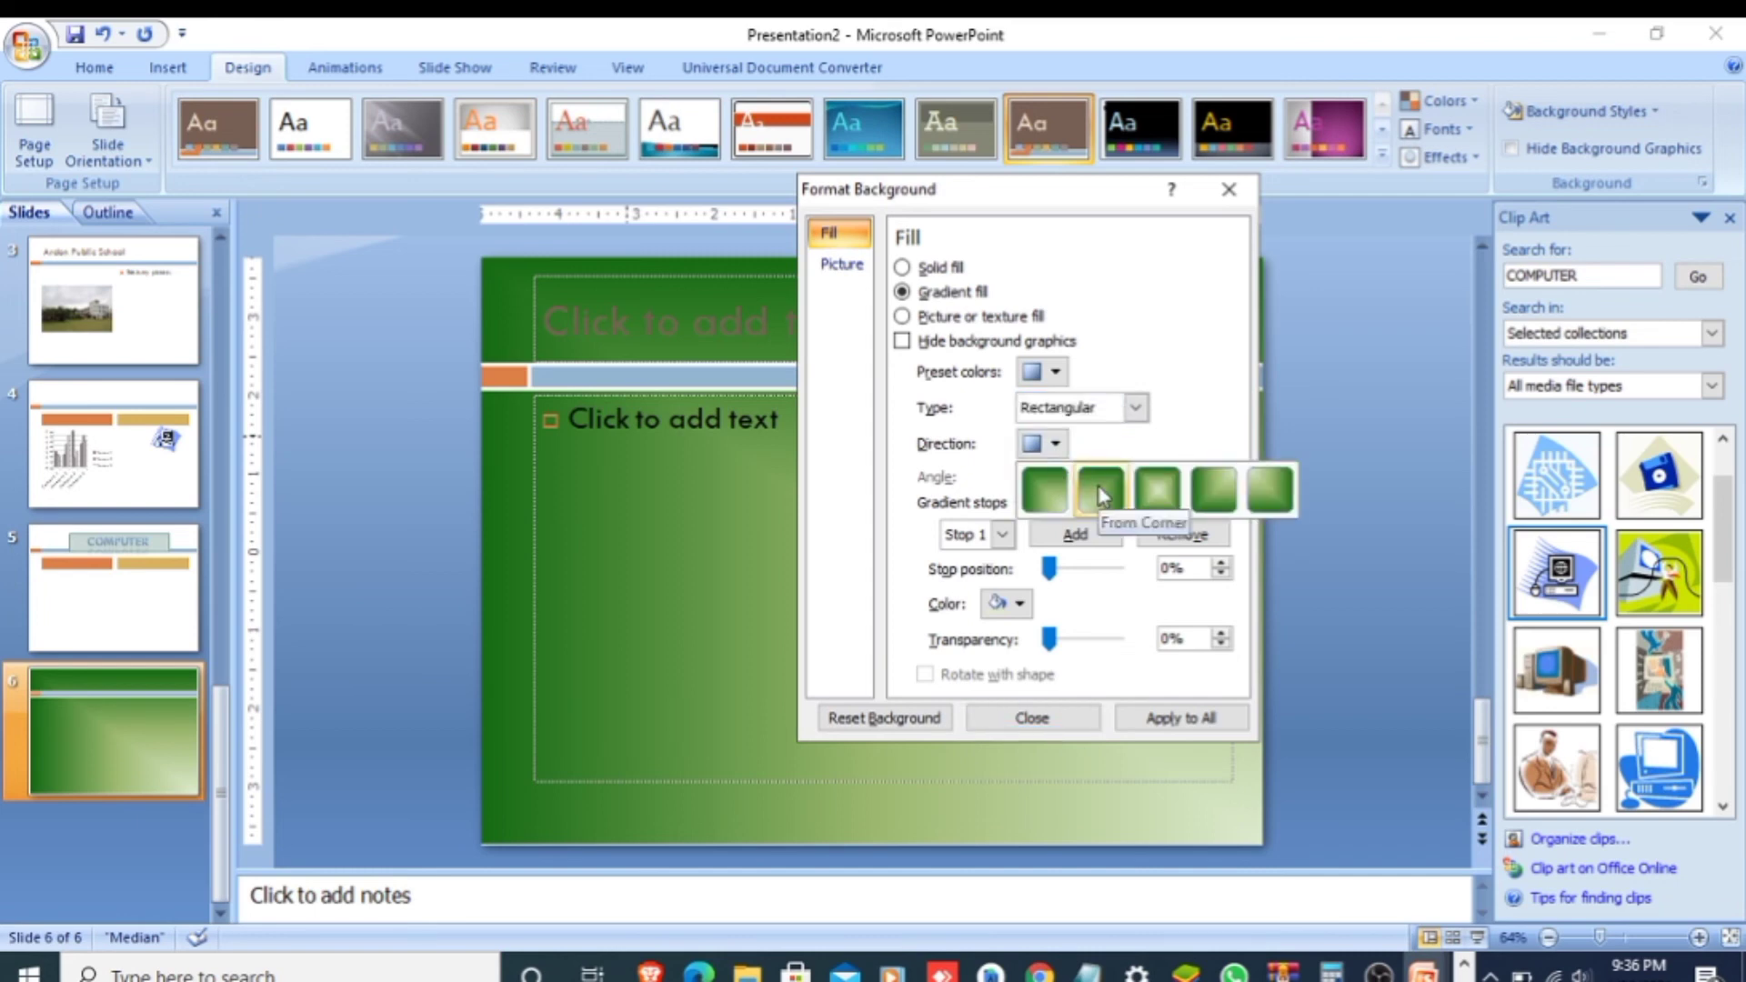
{"action": "left_click", "coordinate": [1209, 486]}
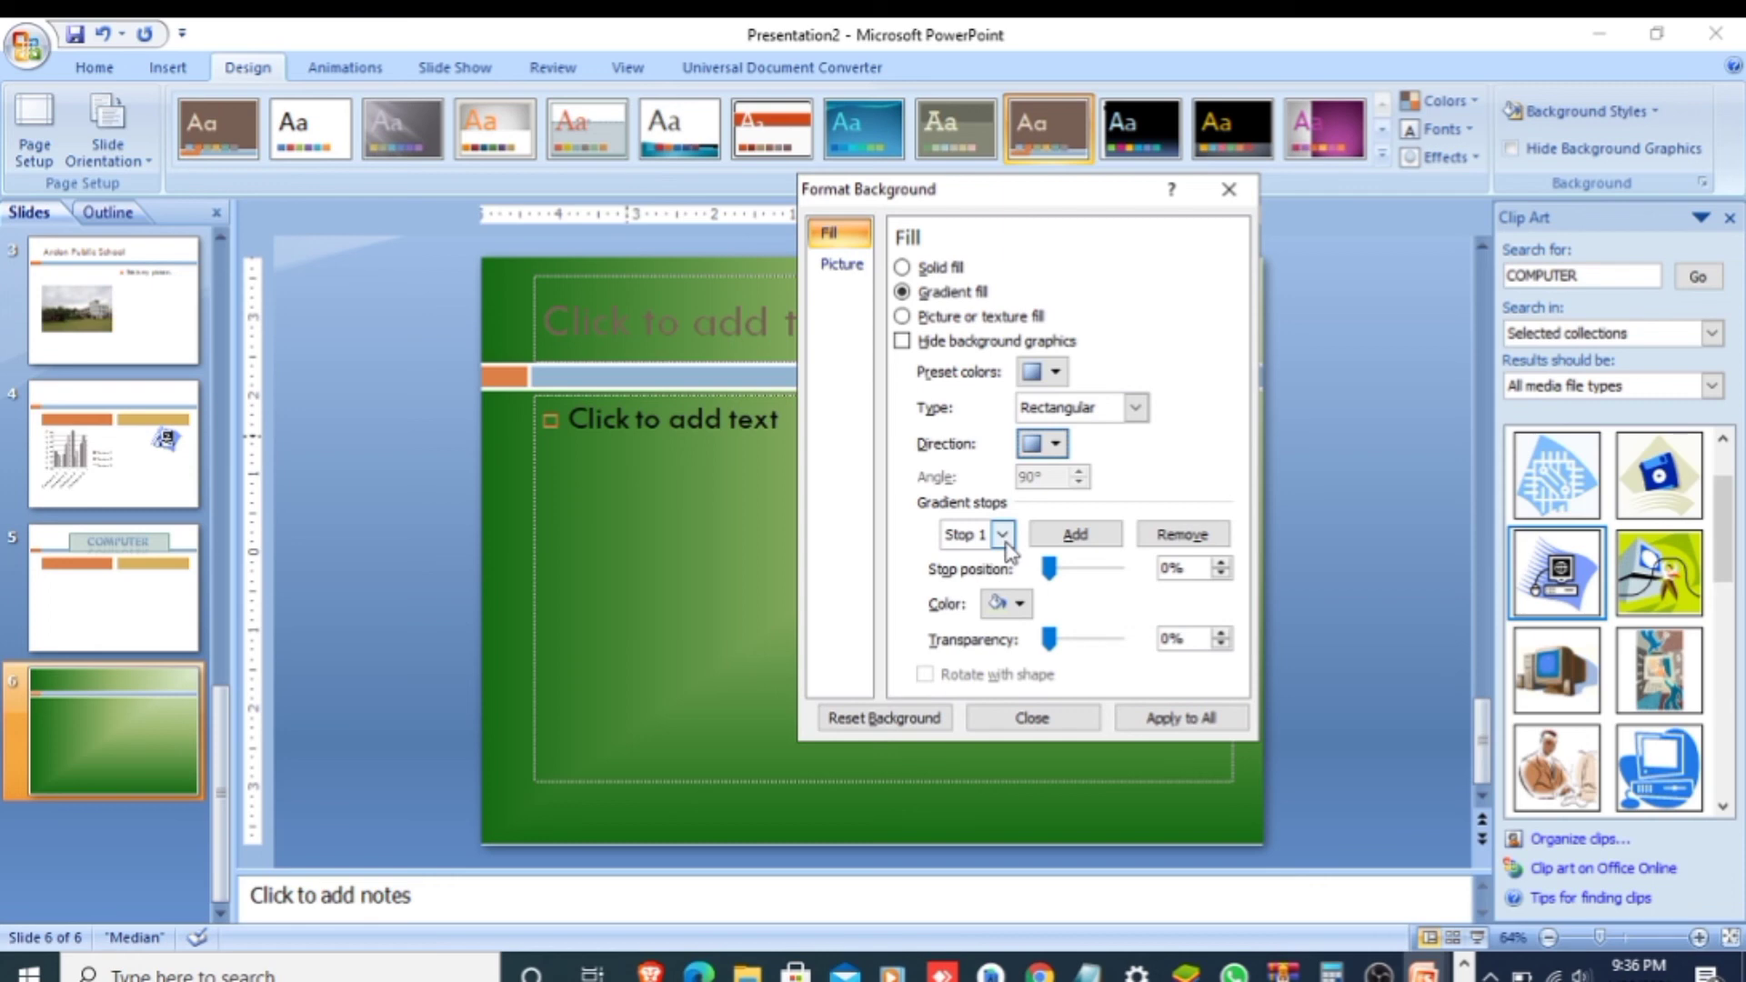
- Set the colour of gradient Stop 2 to standard yellow
{"action": "left_click", "coordinate": [1003, 537]}
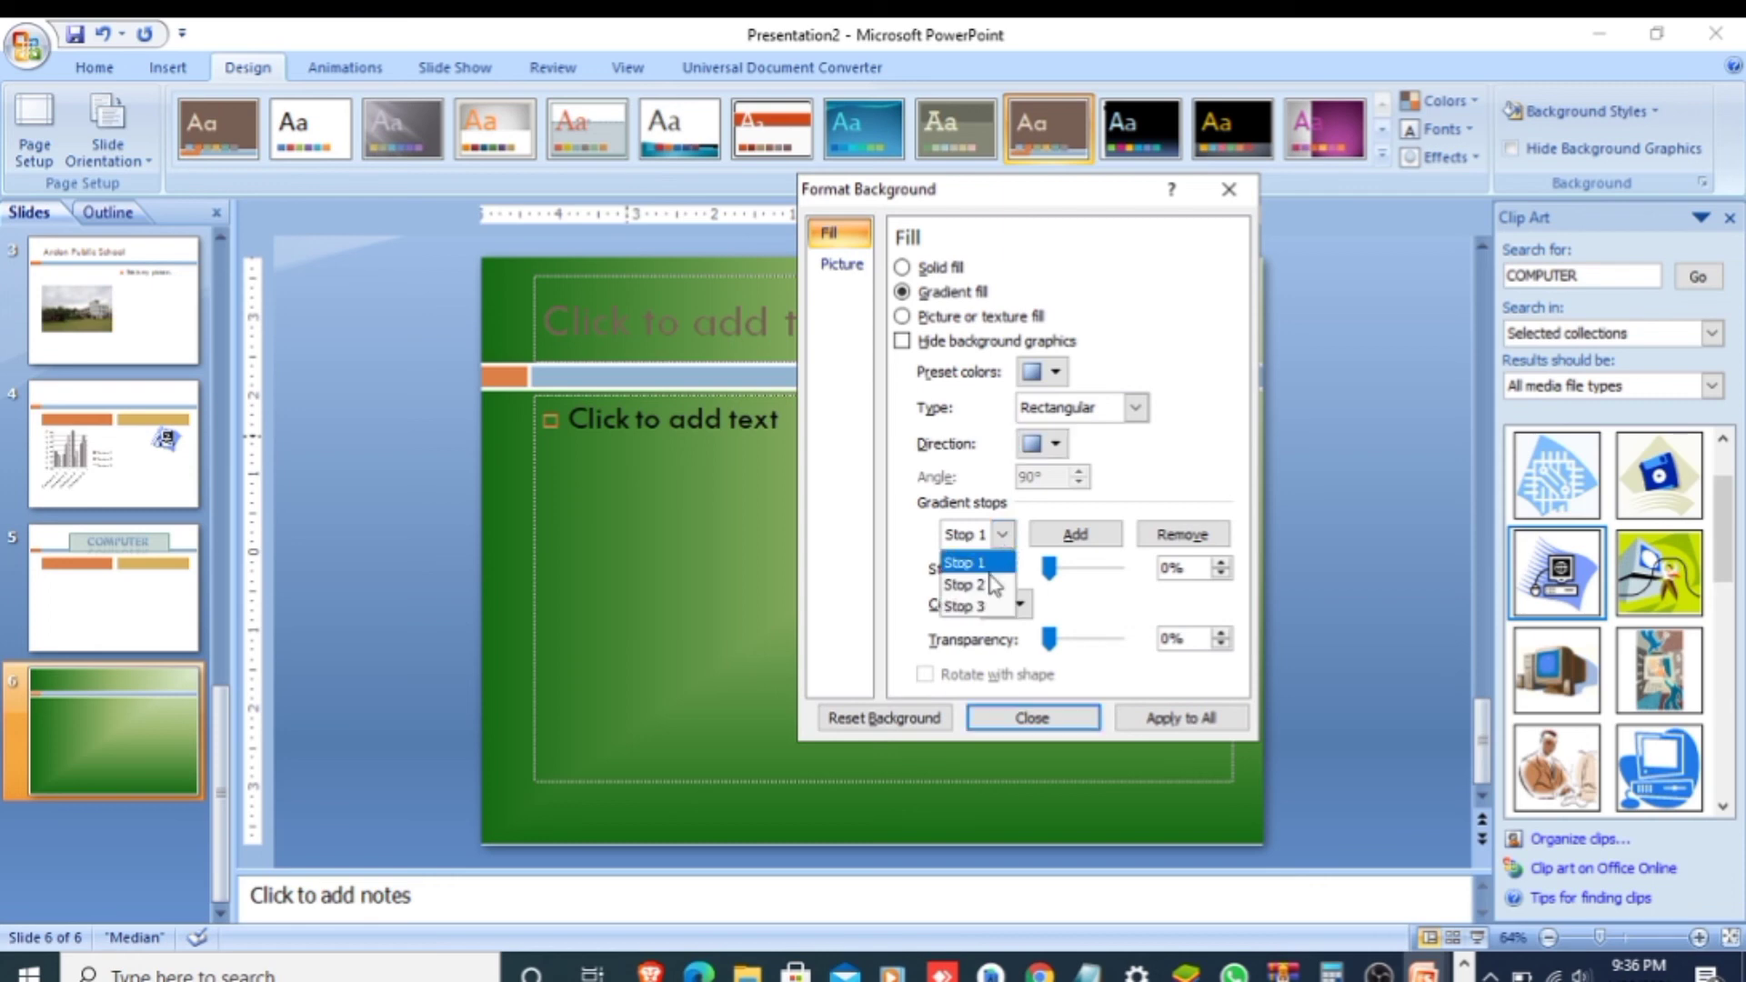
{"action": "left_click", "coordinate": [994, 587]}
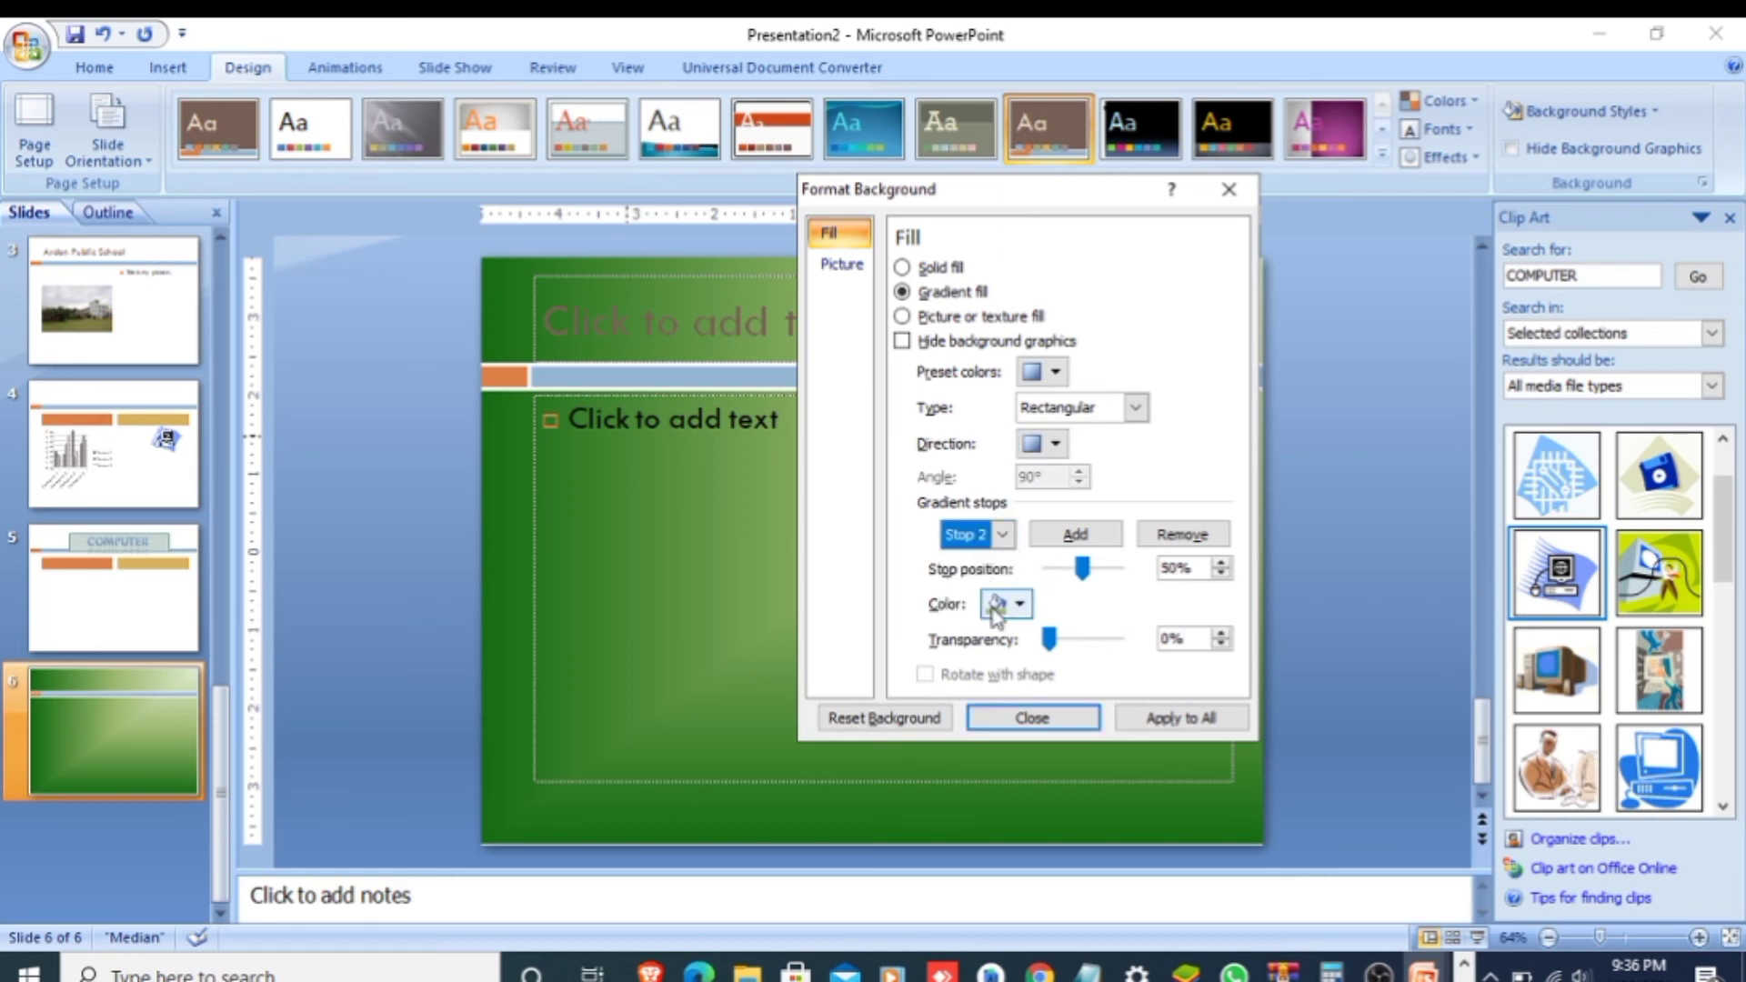
{"action": "left_click", "coordinate": [1017, 605]}
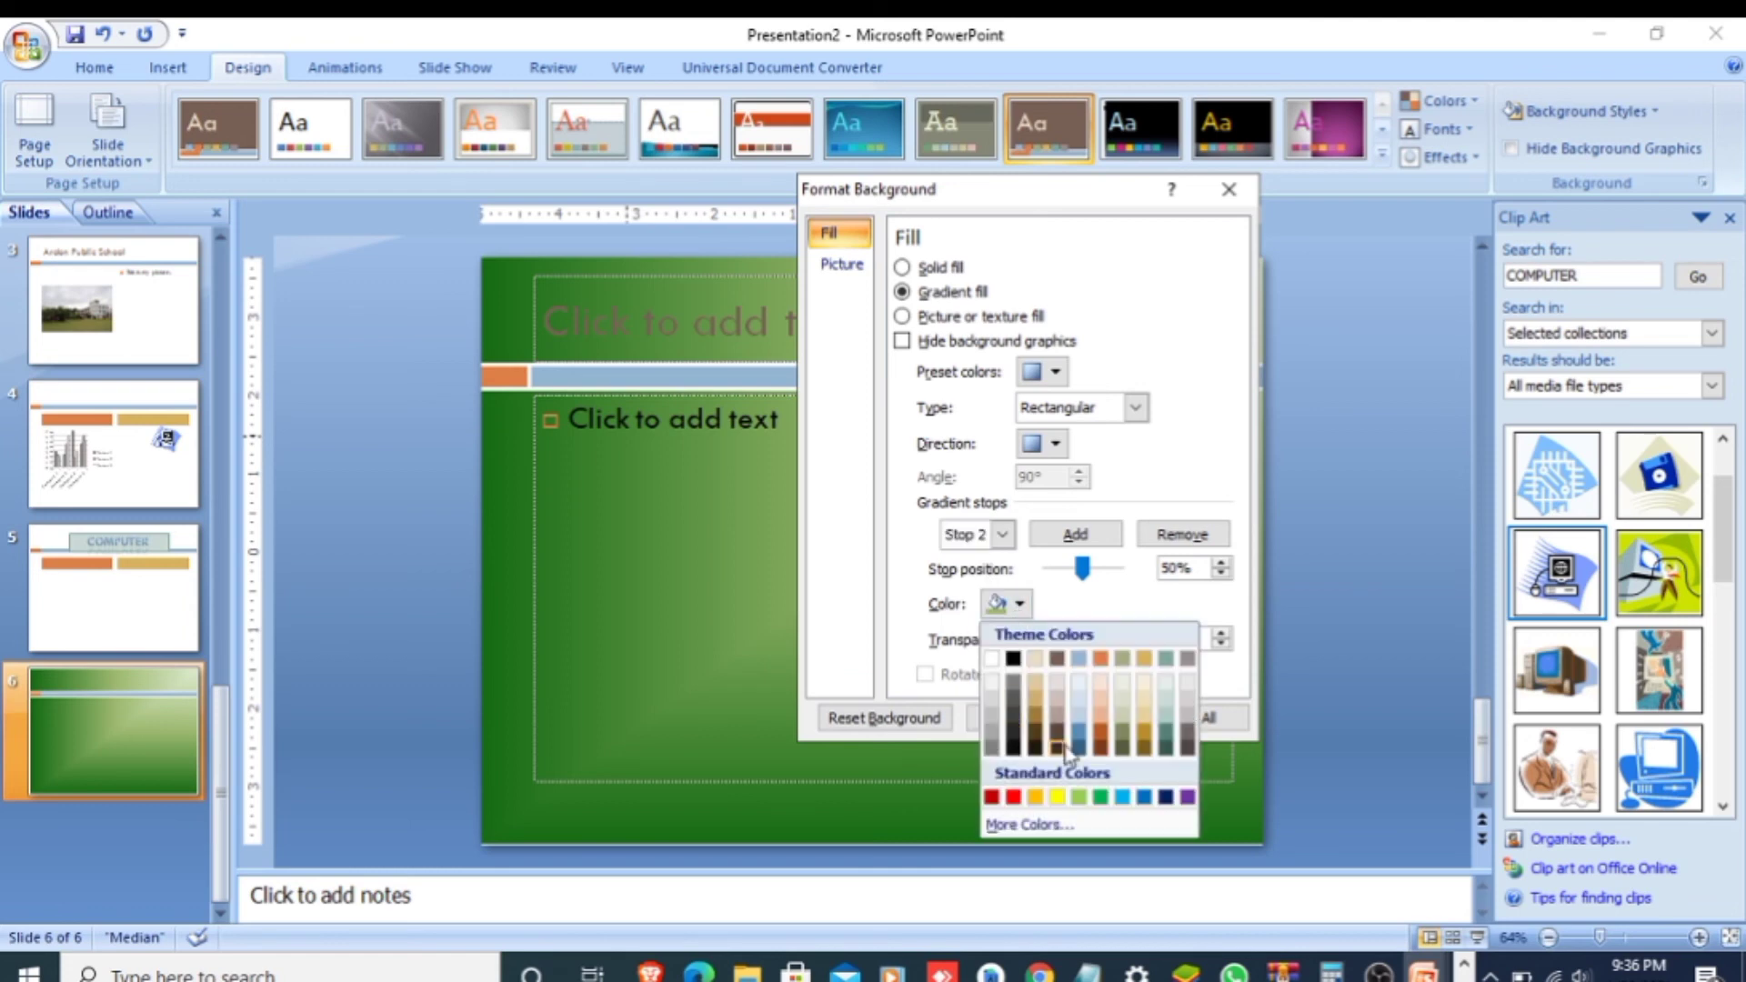
{"action": "left_click", "coordinate": [1057, 797]}
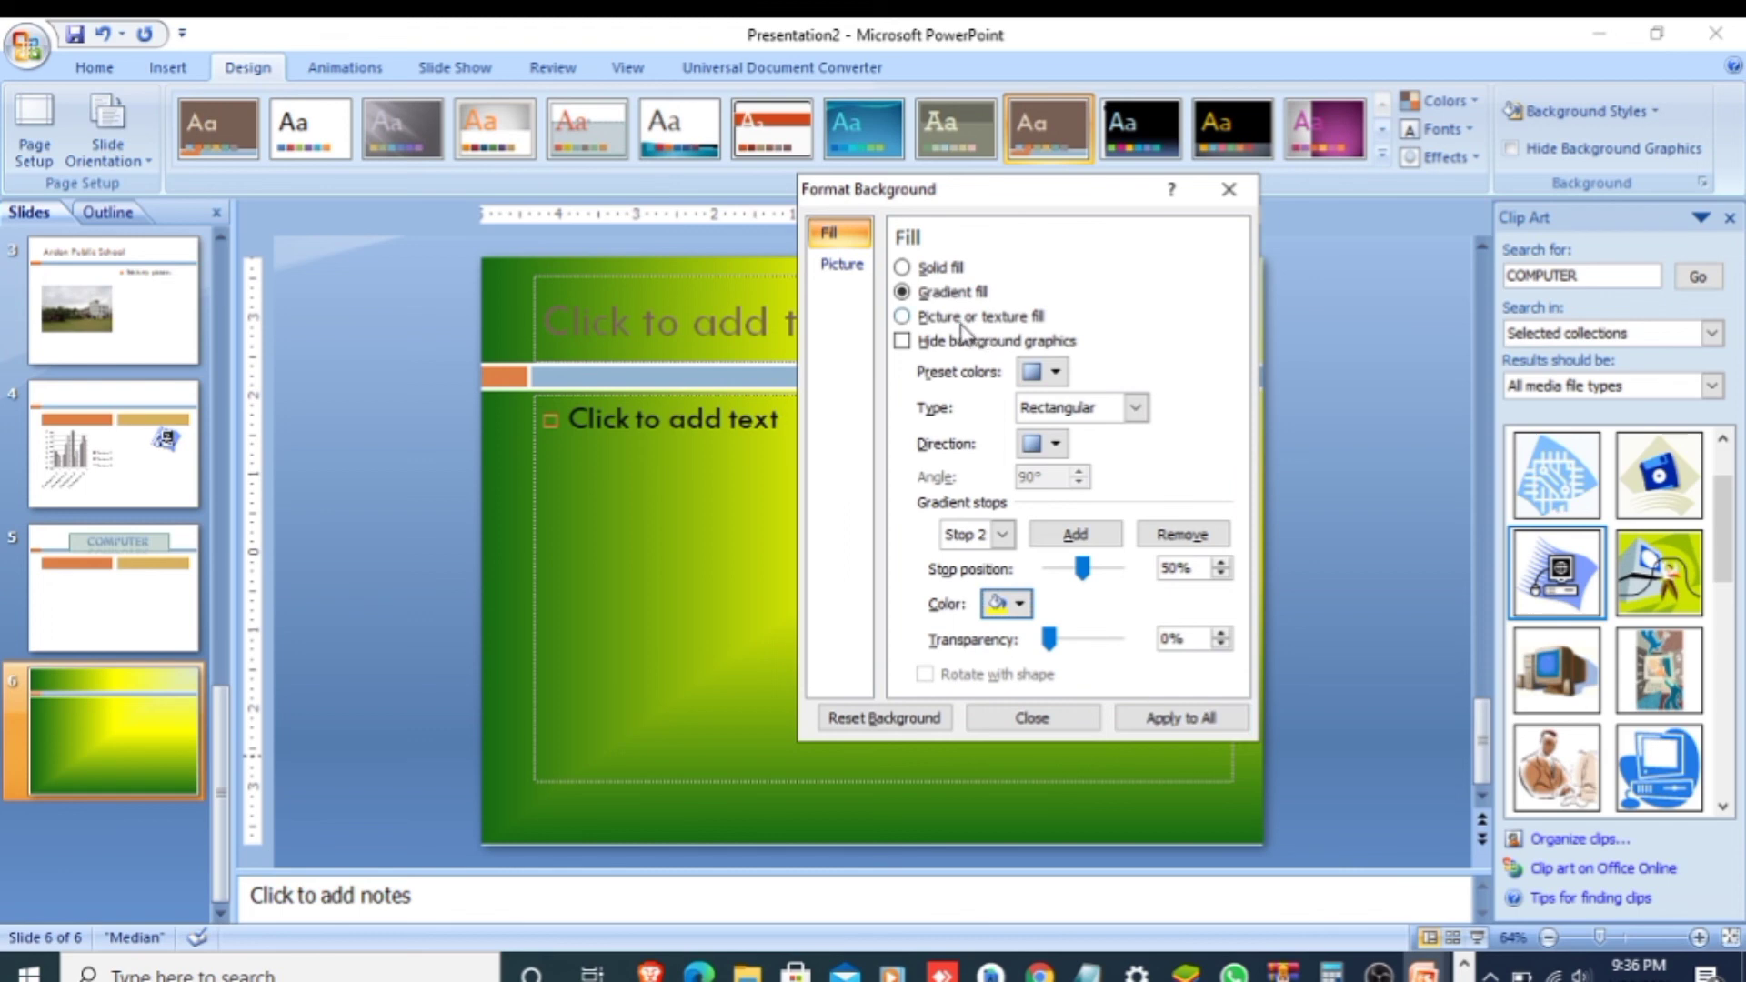
- Switch the slide background to a texture fill, trying Water droplets and settling on the dark purple texture
{"action": "left_click", "coordinate": [951, 318]}
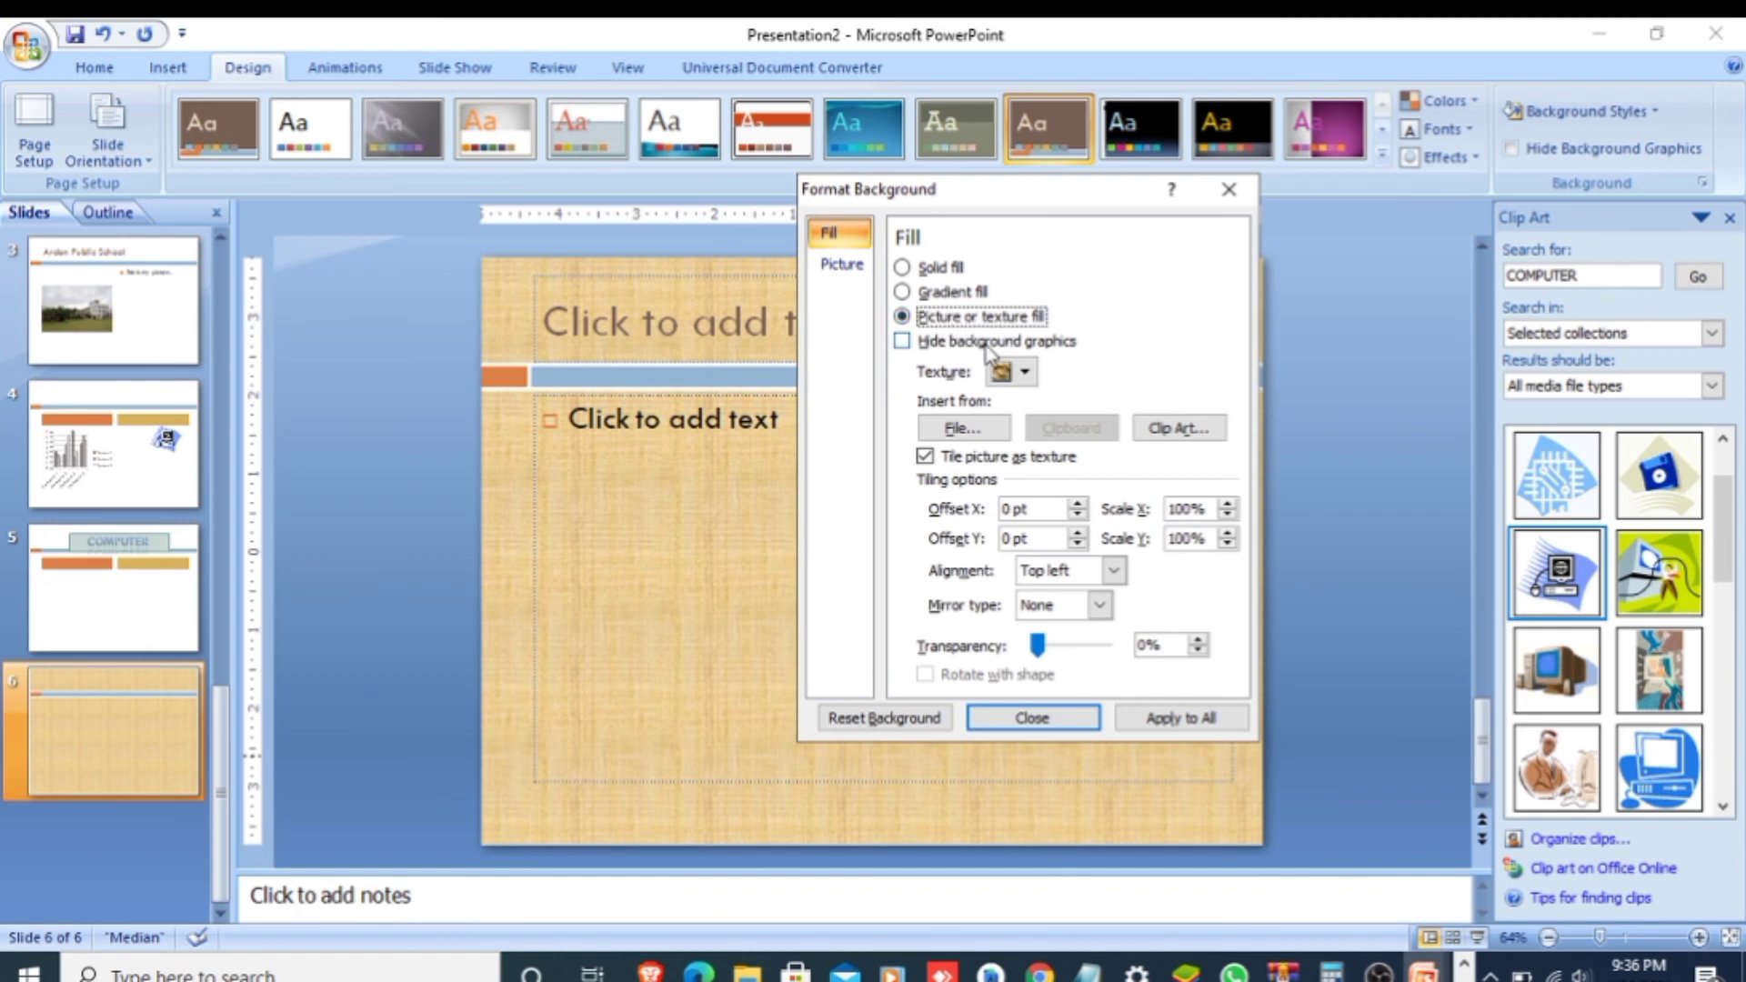
{"action": "left_click", "coordinate": [1025, 372]}
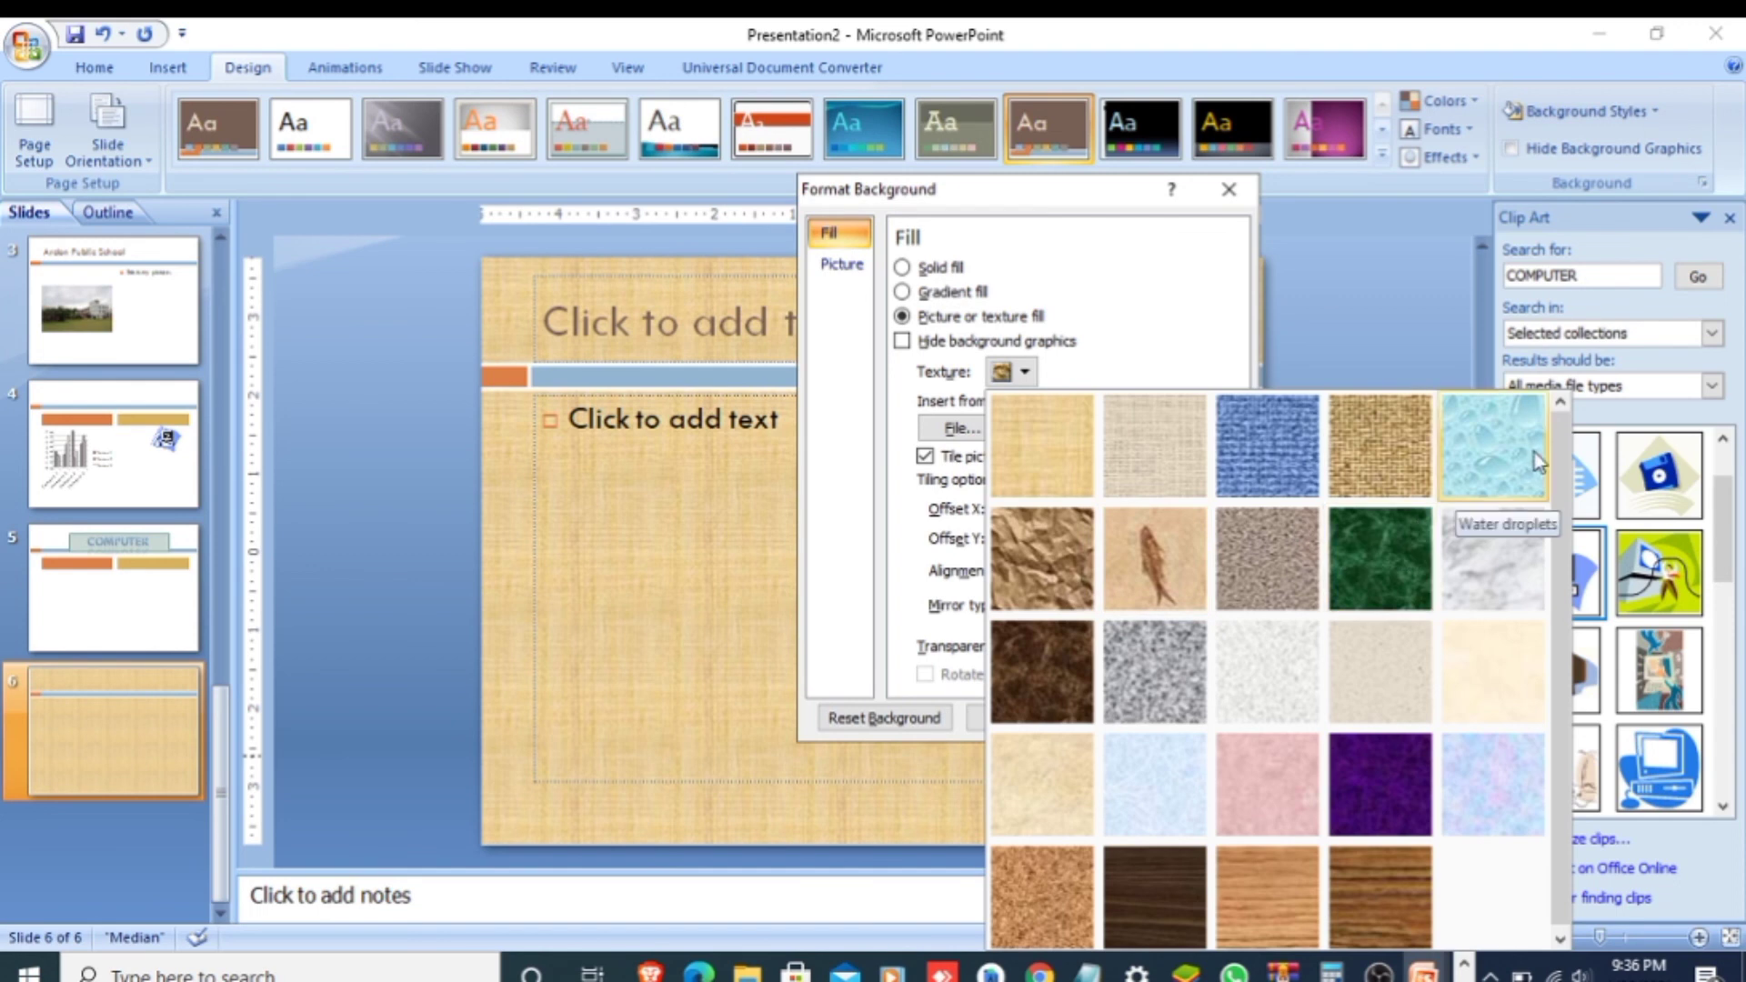
{"action": "left_click", "coordinate": [1503, 451]}
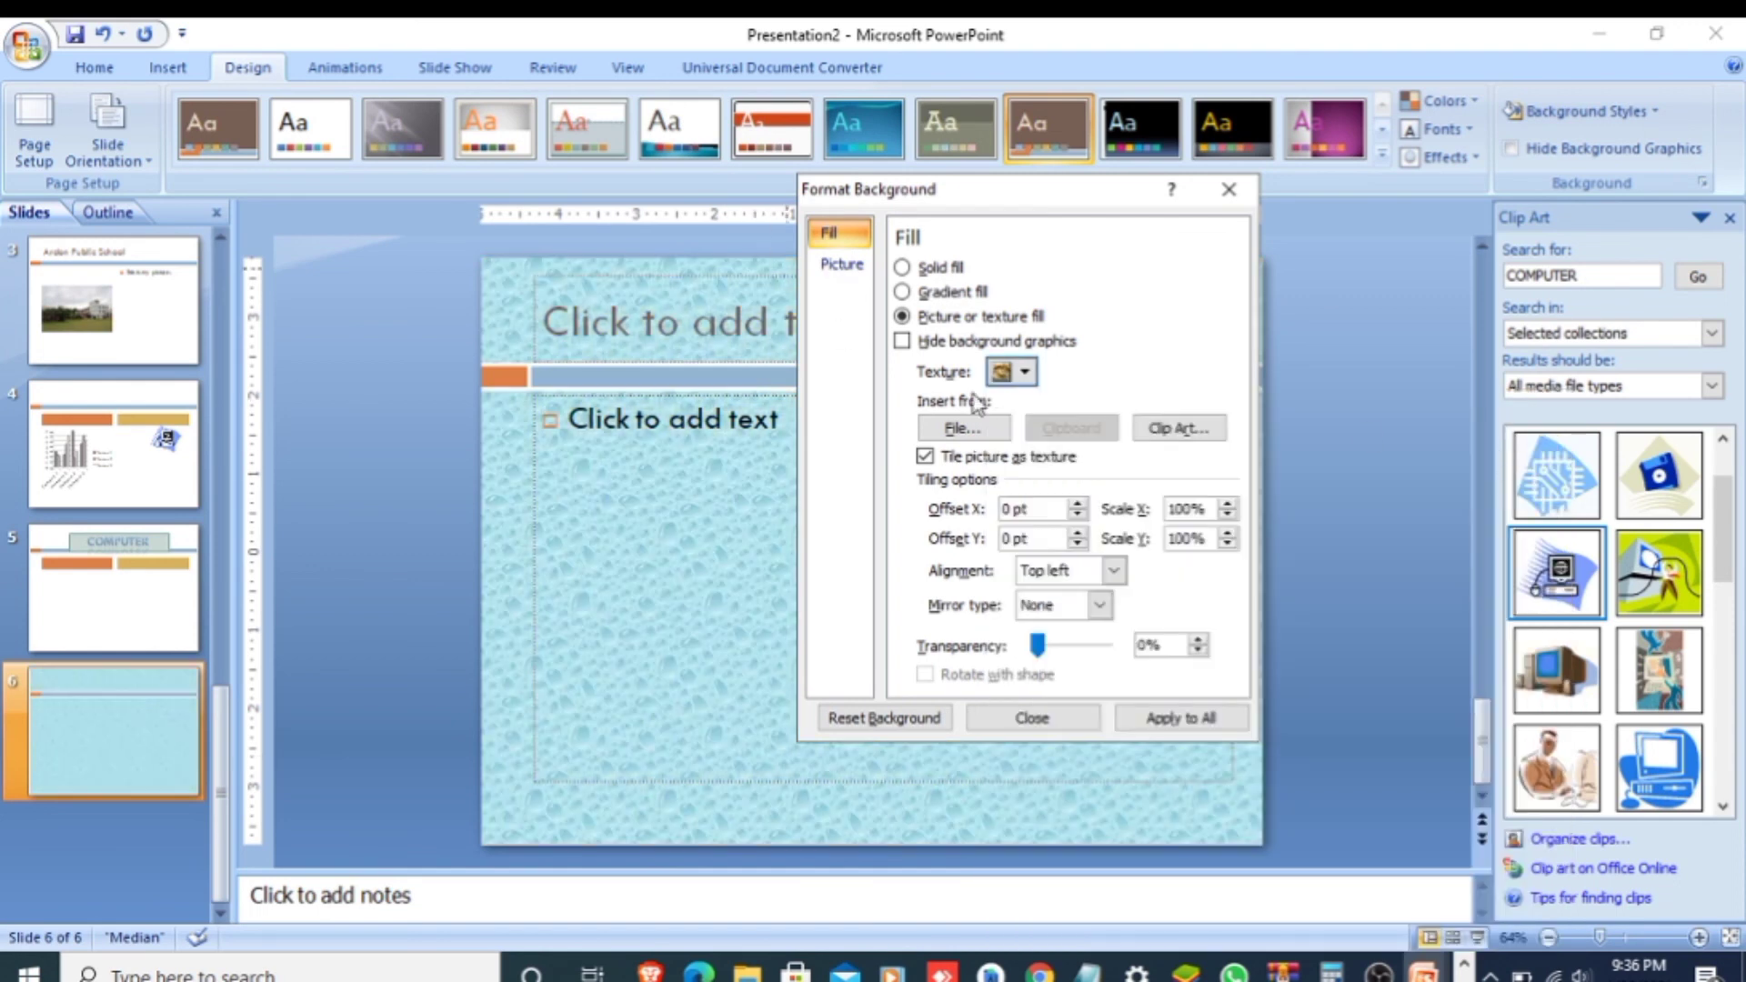
{"action": "left_click", "coordinate": [1025, 373]}
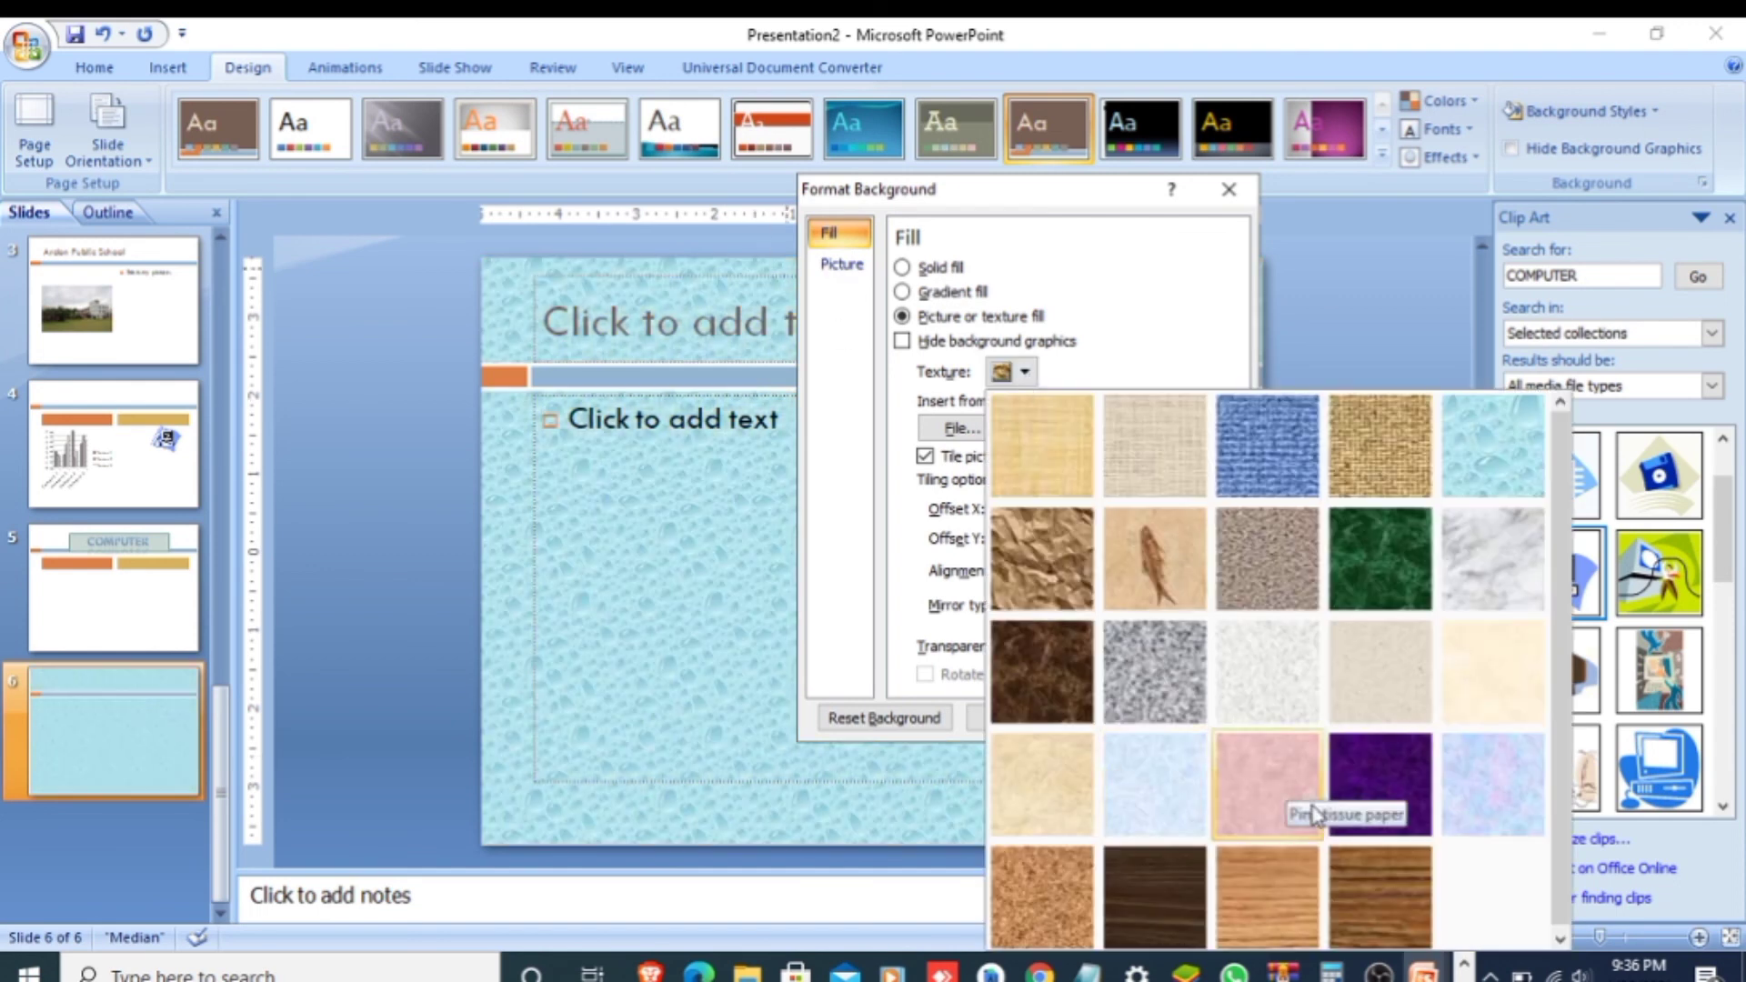
{"action": "left_click", "coordinate": [1375, 796]}
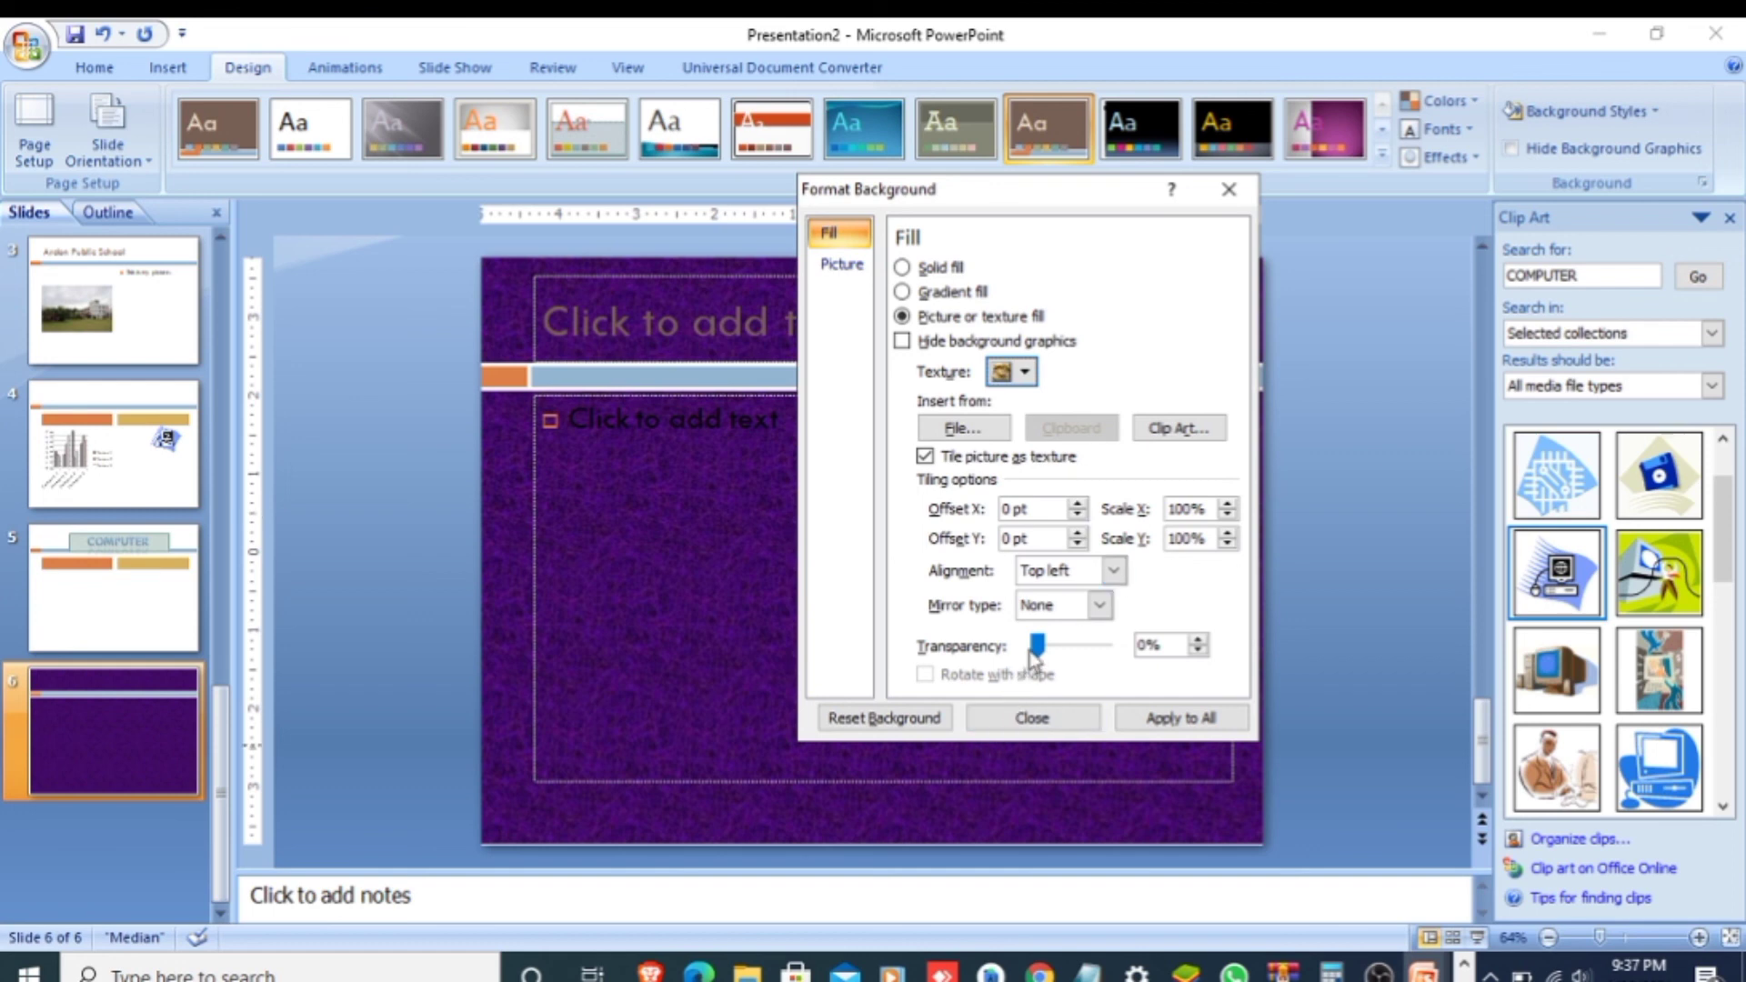
- Set the transparency of the purple background texture to 29%
{"action": "left_click_drag", "start_coordinate": [1030, 650], "coordinate": [1046, 652]}
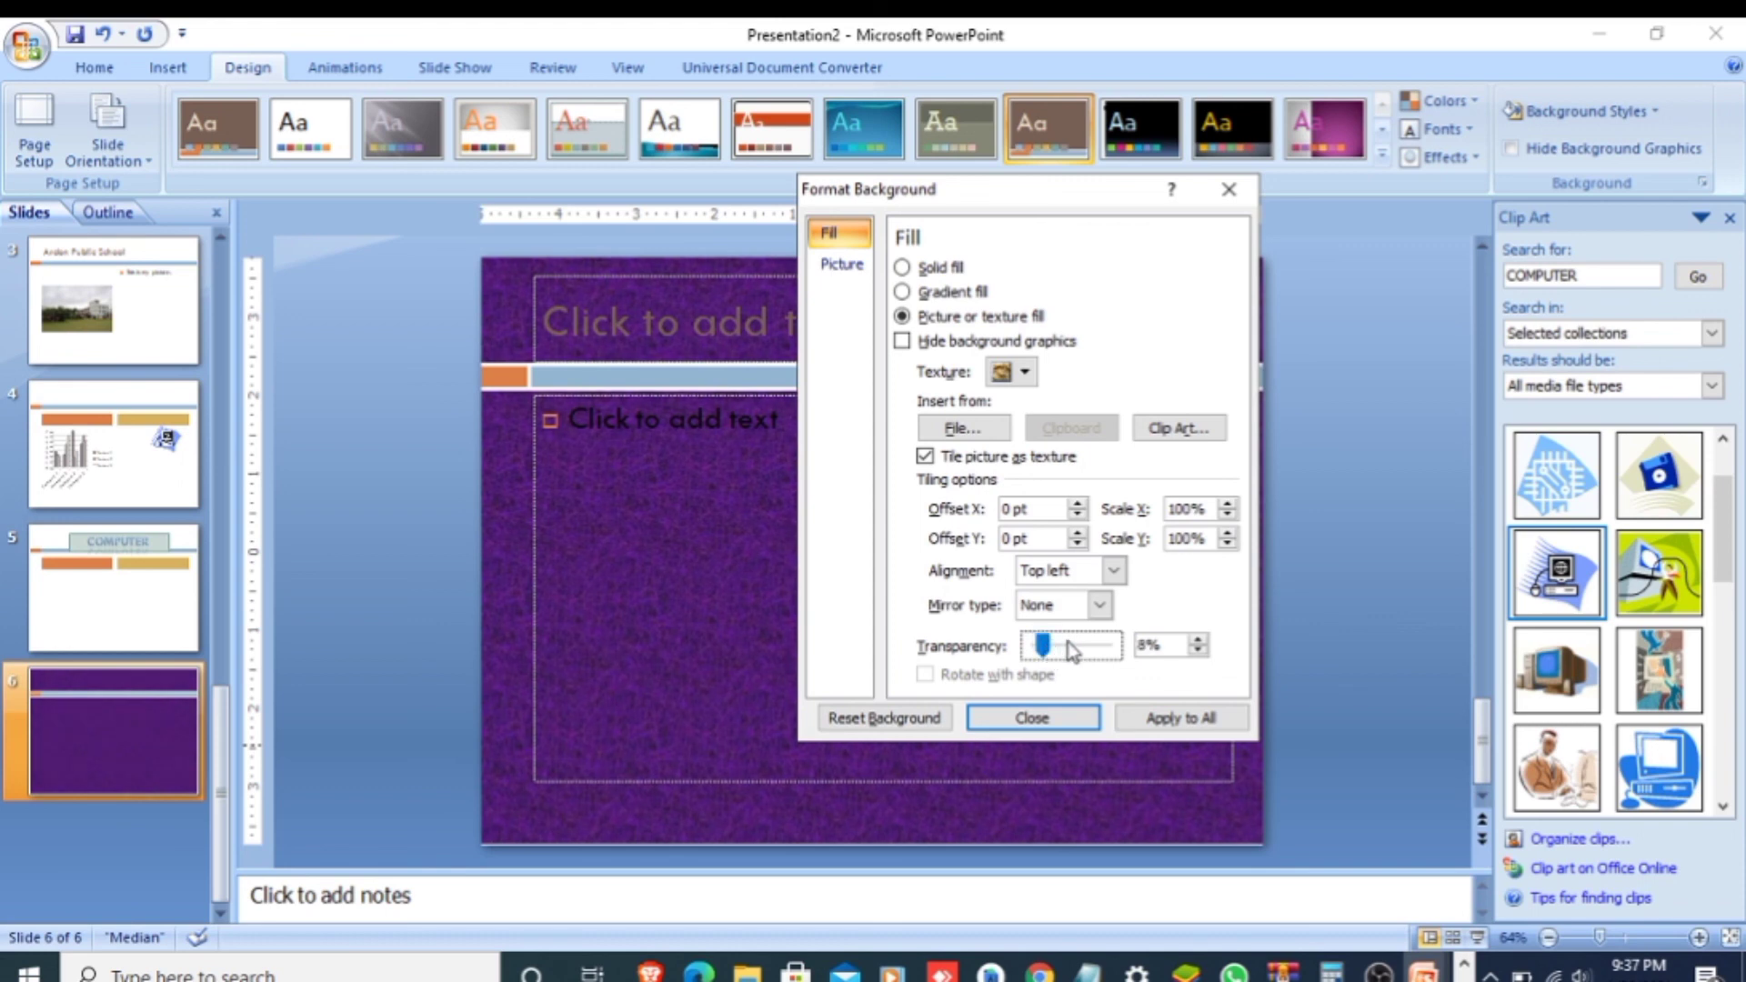
{"action": "key", "text": "Right"}
{"action": "key", "text": "Right"}
{"action": "key", "text": "Right"}
{"action": "key", "text": "Right"}
{"action": "key", "text": "Right"}
{"action": "key", "text": "Right"}
{"action": "key", "text": "Right"}
{"action": "key", "text": "Right"}
{"action": "key", "text": "Right"}
{"action": "key", "text": "Right"}
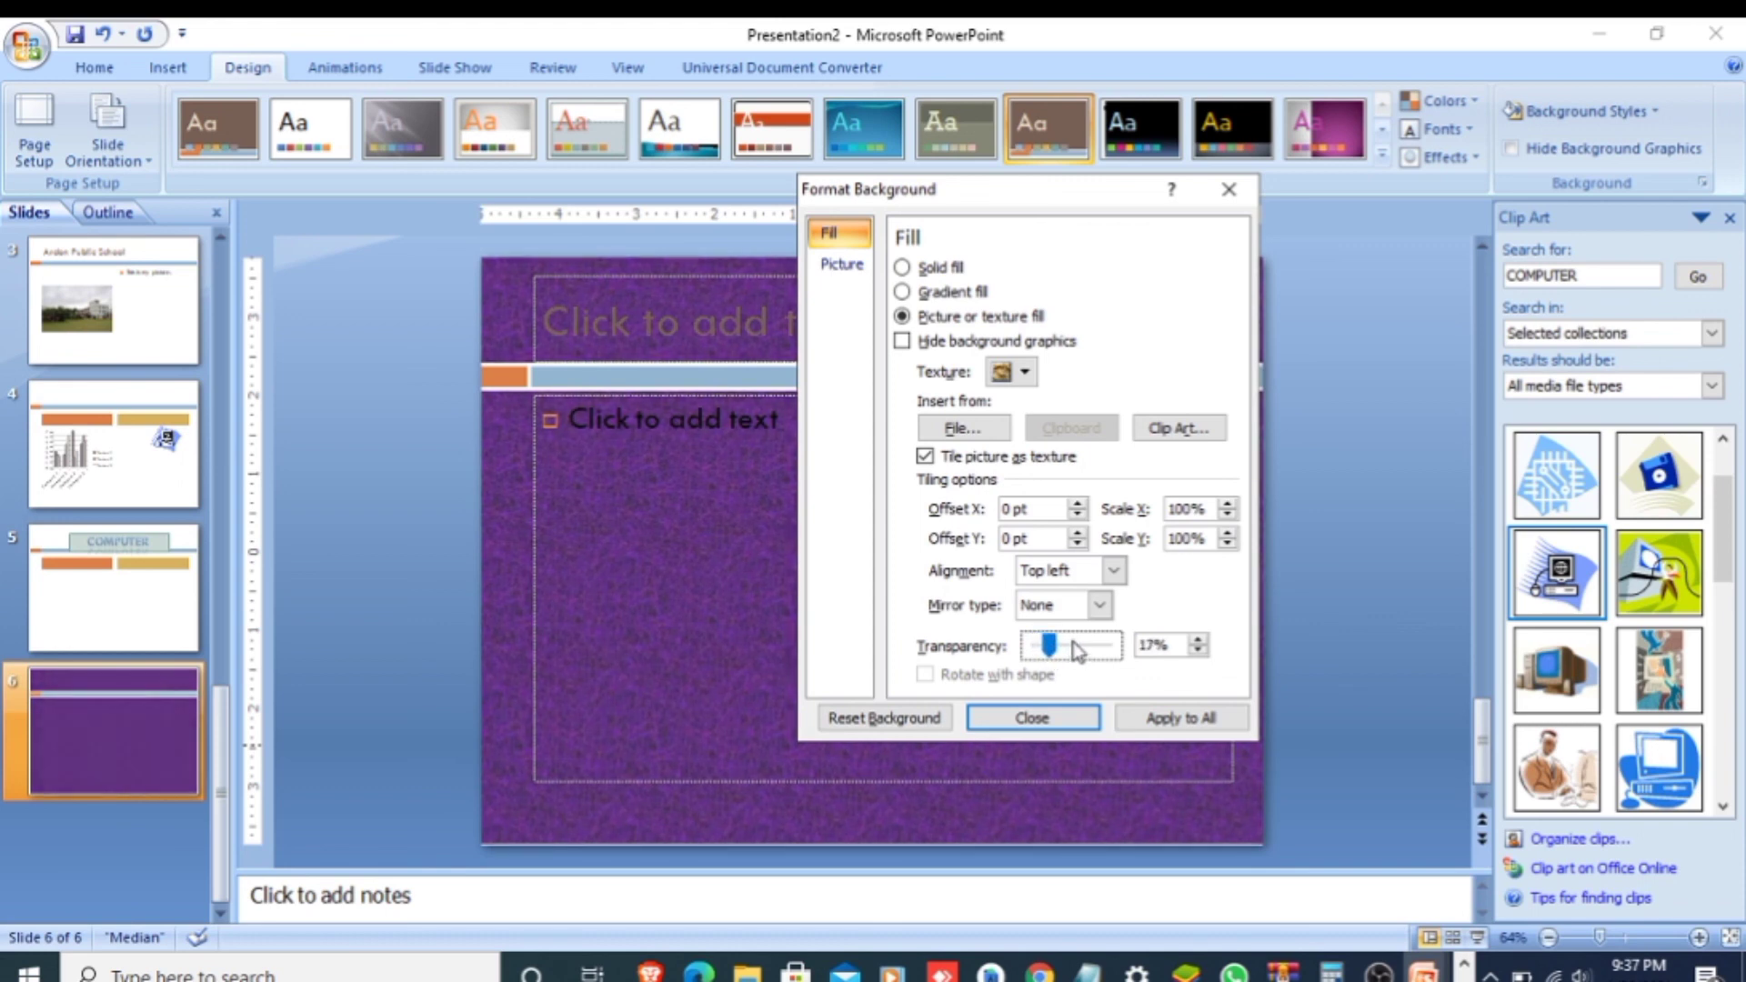
{"action": "key", "text": "Right"}
{"action": "key", "text": "Right"}
{"action": "key", "text": "Right"}
{"action": "key", "text": "Right"}
{"action": "key", "text": "Right"}
{"action": "key", "text": "Right"}
{"action": "key", "text": "Right"}
{"action": "key", "text": "Right"}
{"action": "key", "text": "Right"}
{"action": "key", "text": "Right"}
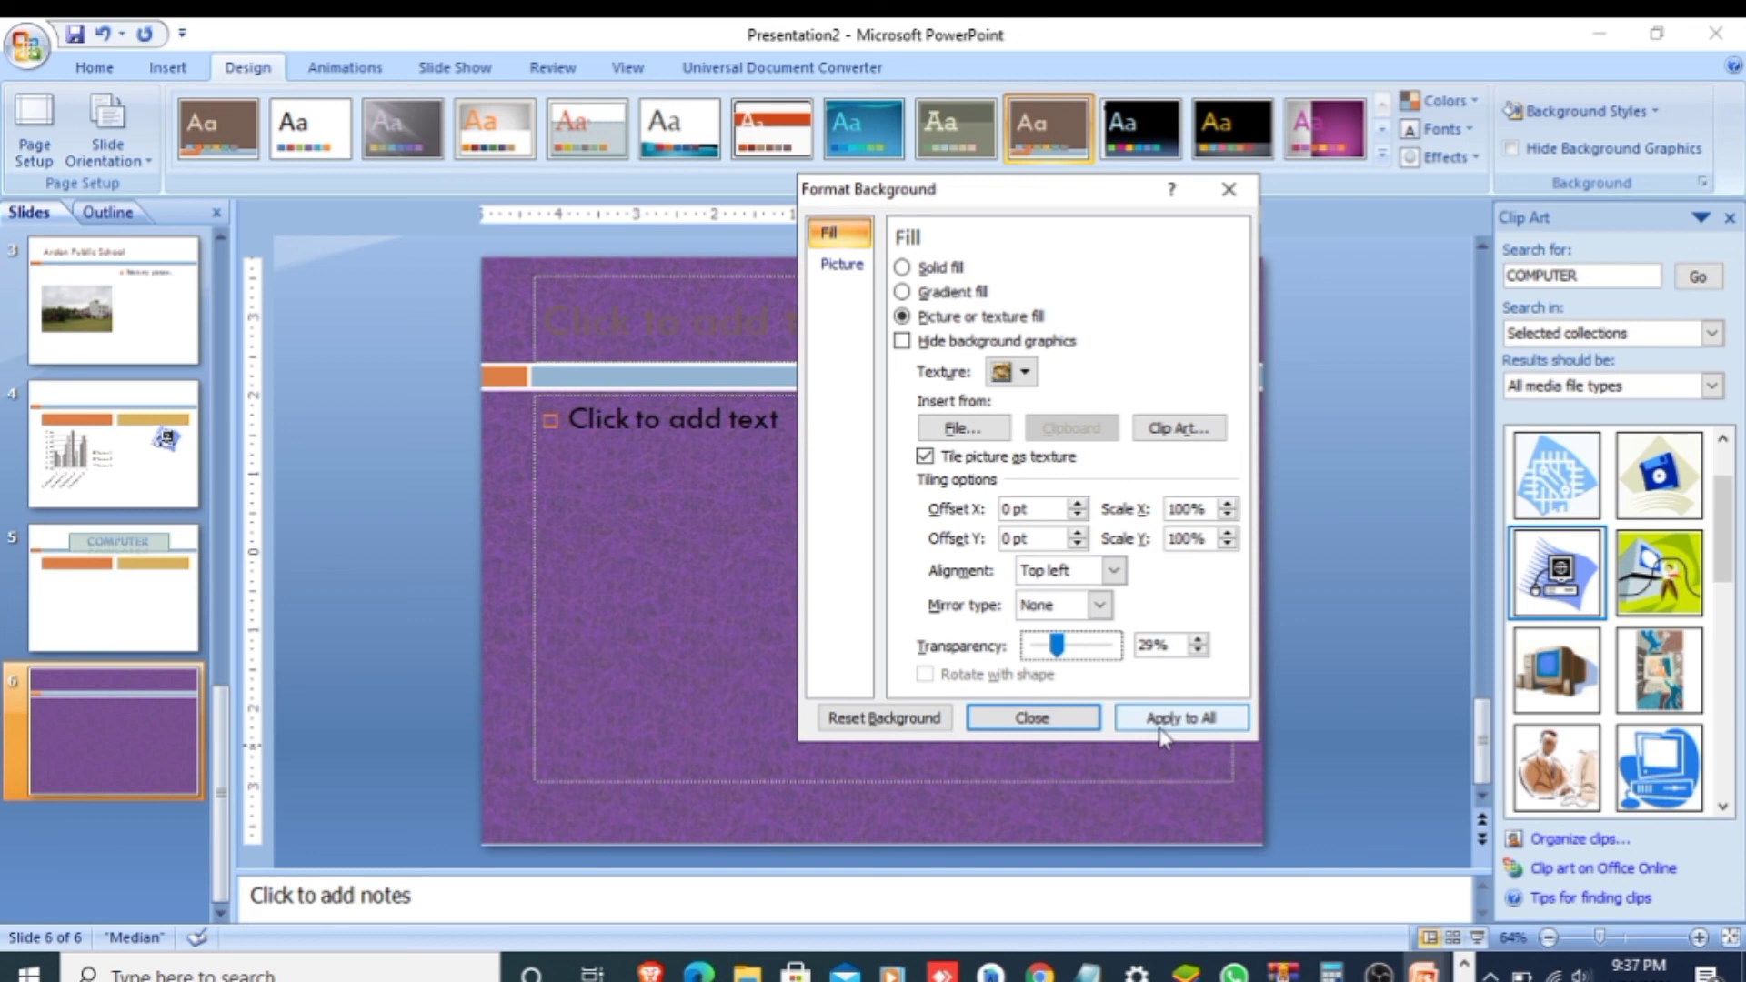
- Hide the background graphics and apply the purple texture background to all slides, closing the background formatting
{"action": "left_click", "coordinate": [958, 350]}
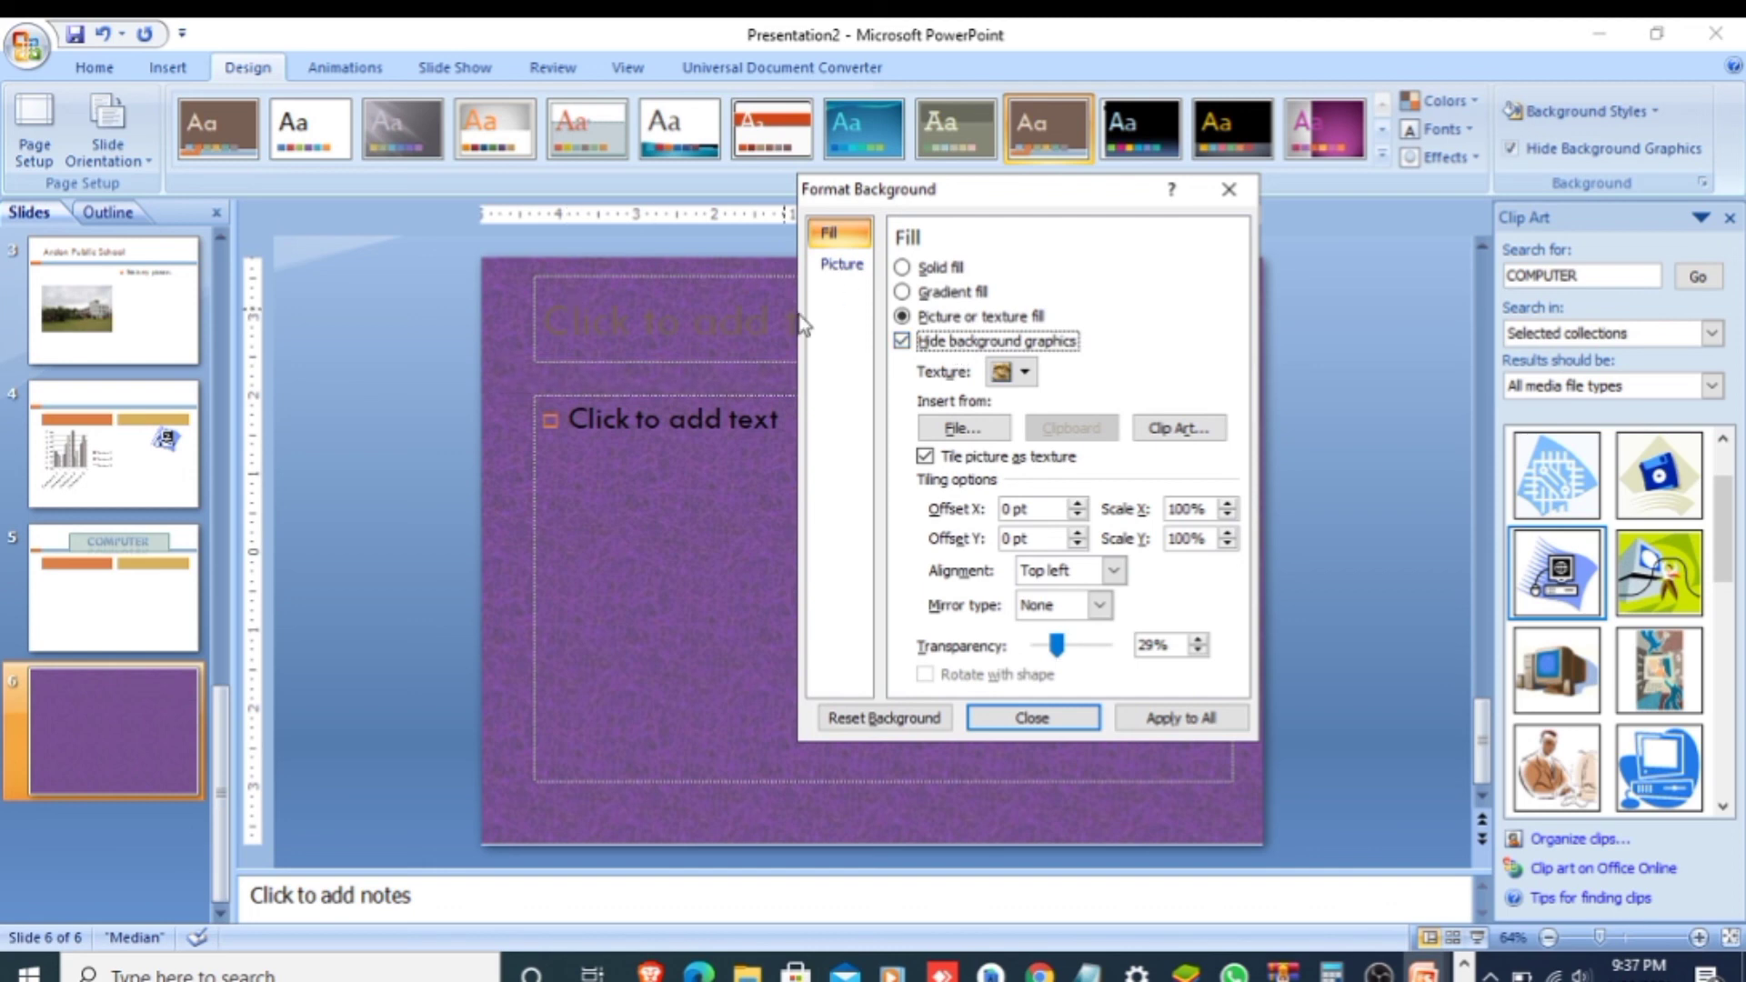
{"action": "left_click", "coordinate": [1145, 727]}
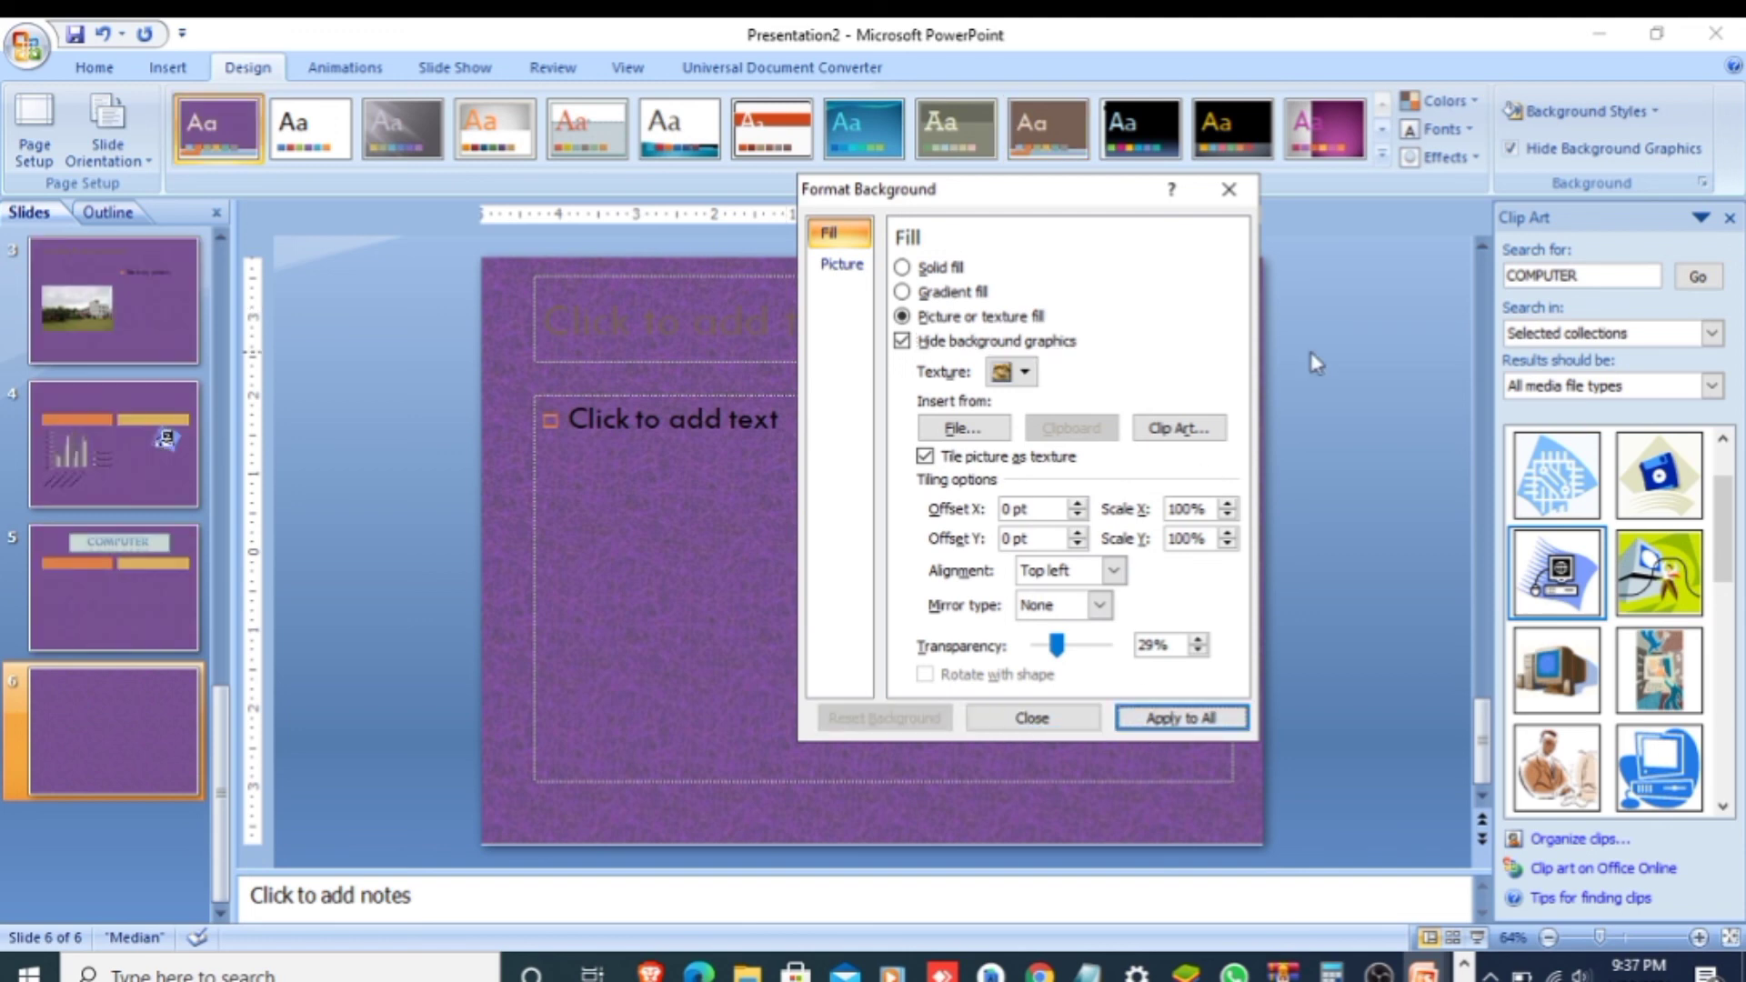
{"action": "left_click", "coordinate": [1233, 190]}
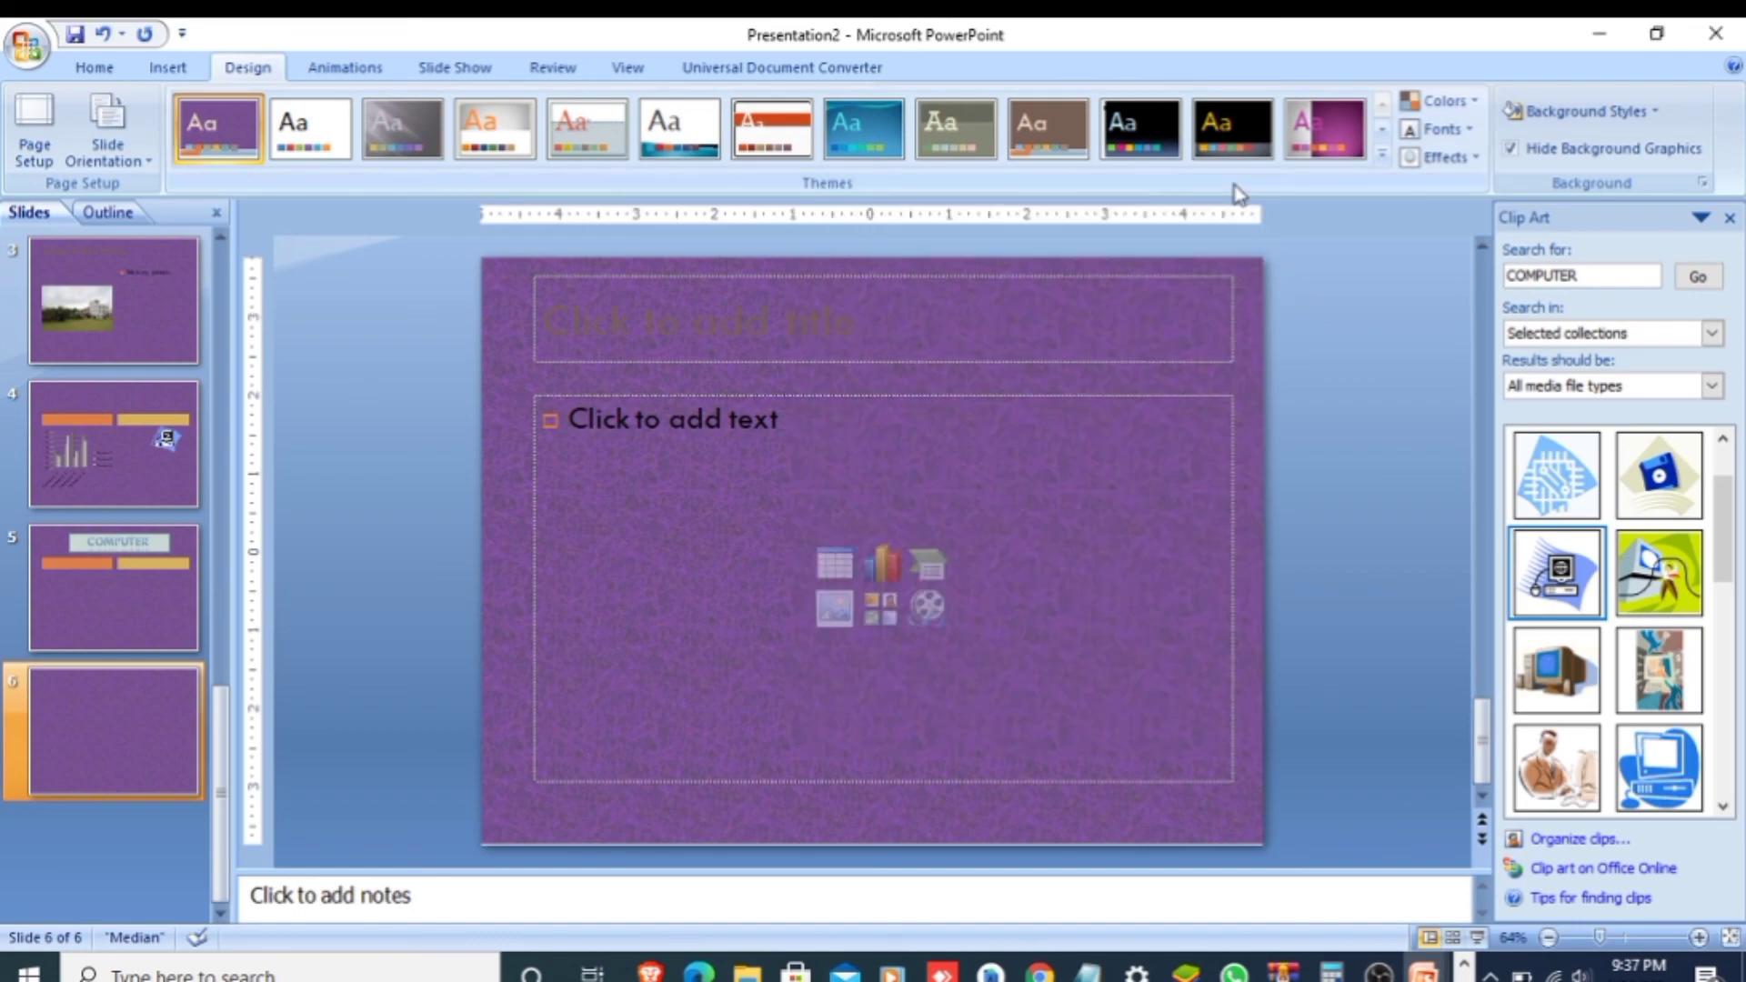